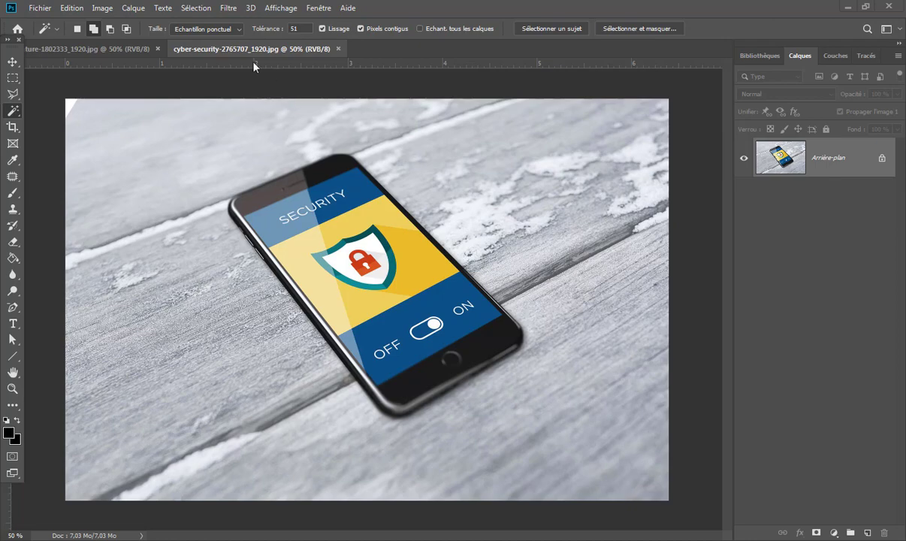
- Select the phone screen from the SECURITY band to the OFF/ON band with the Quick Selection tool
{"action": "left_click", "coordinate": [120, 50]}
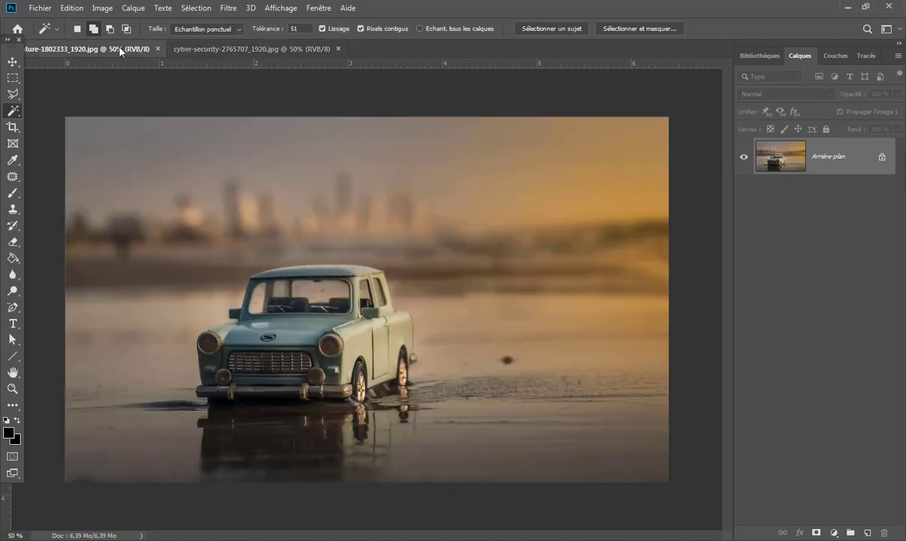
{"action": "left_click", "coordinate": [210, 49]}
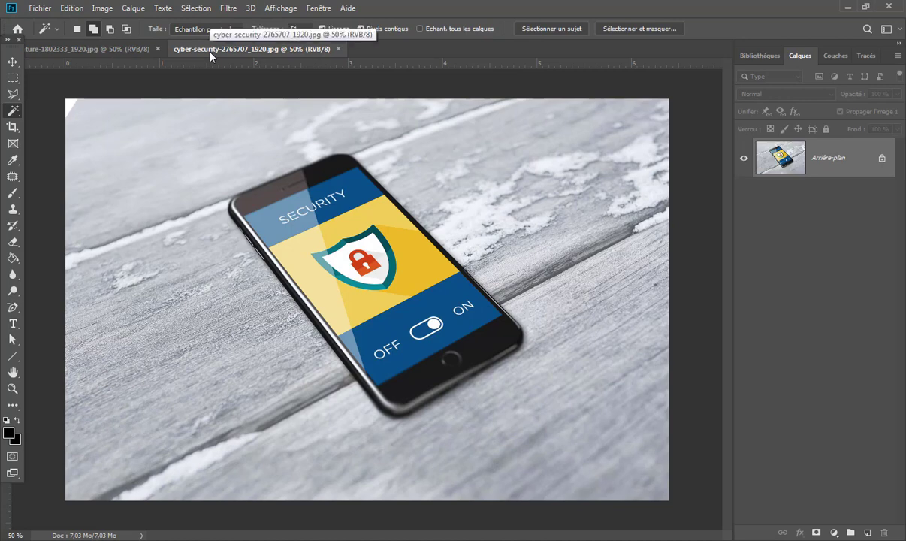
{"action": "right_click", "coordinate": [18, 111]}
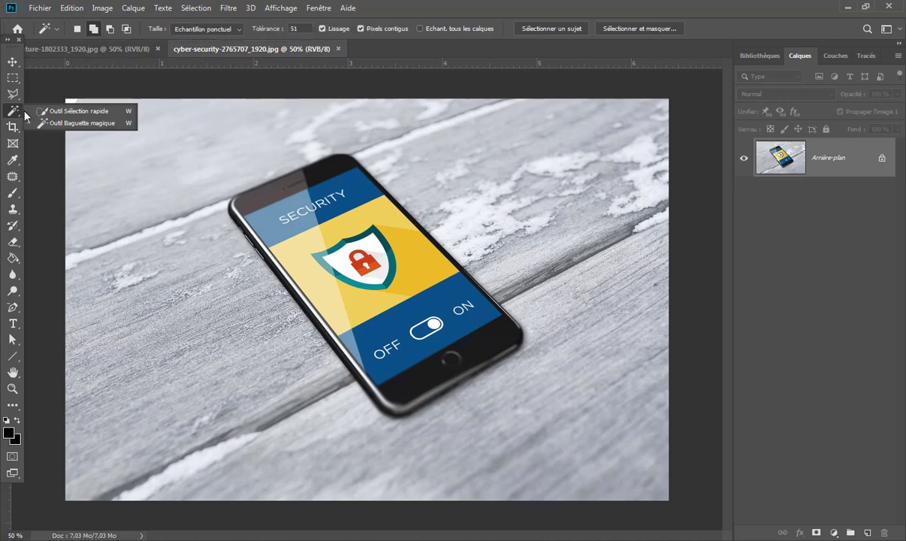
{"action": "left_click", "coordinate": [112, 112]}
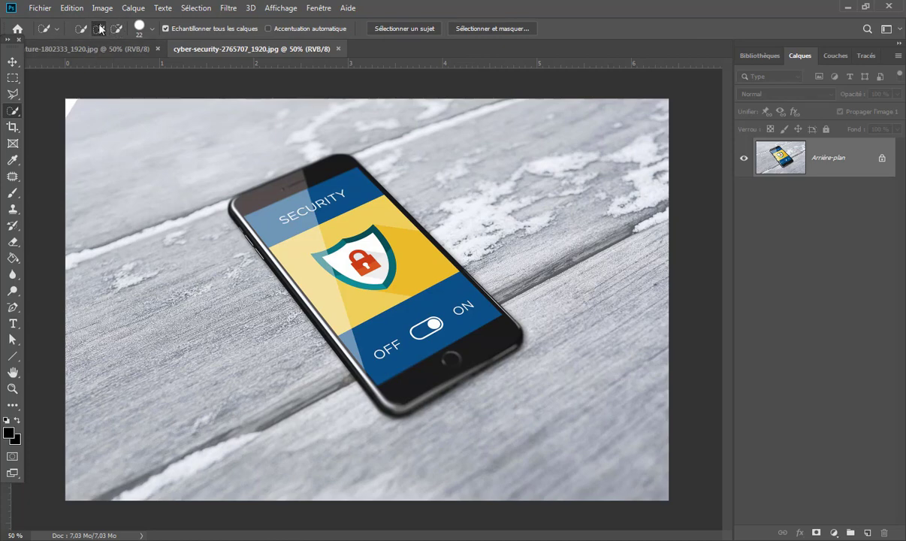
{"action": "left_click_drag", "start_coordinate": [266, 222], "coordinate": [340, 194]}
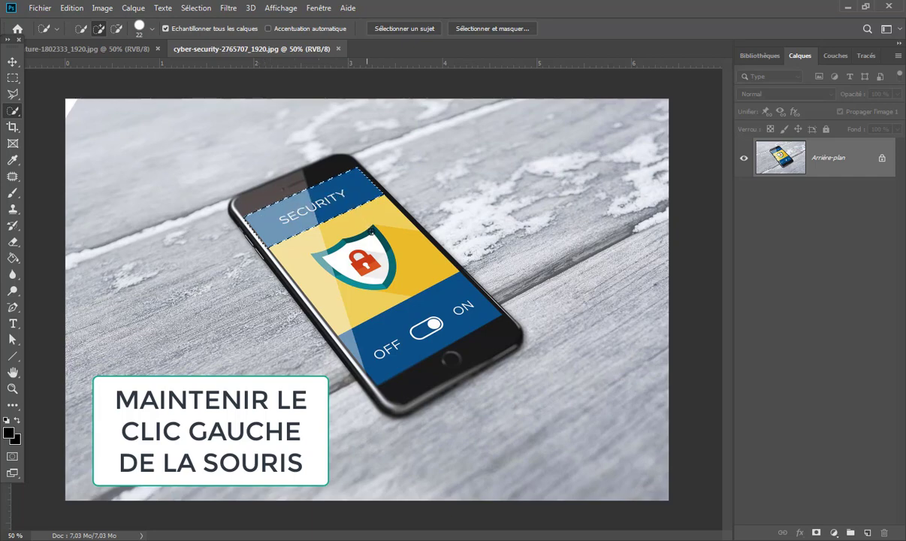
{"action": "mouse_move", "coordinate": [370, 230]}
{"action": "left_mouse_down"}
{"action": "mouse_move", "coordinate": [331, 260]}
{"action": "mouse_move", "coordinate": [304, 253]}
{"action": "left_mouse_up"}
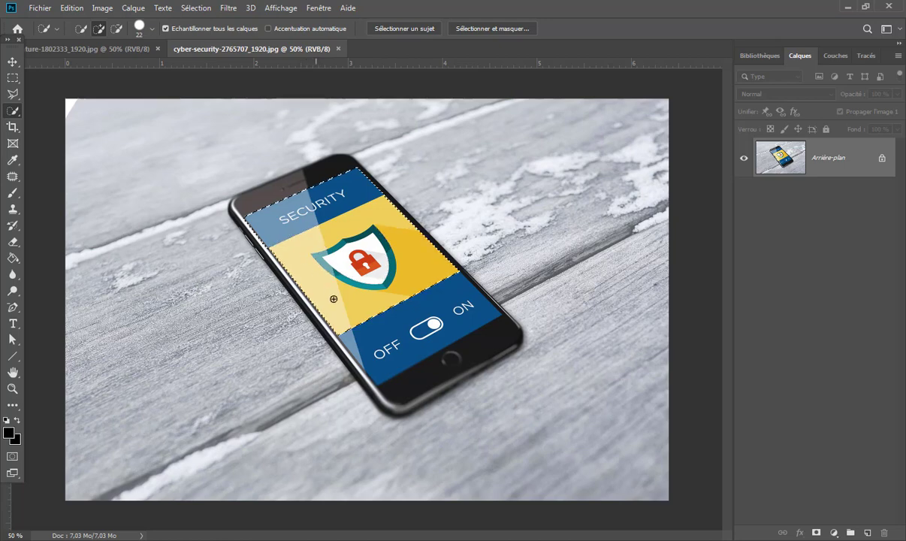
{"action": "left_click_drag", "start_coordinate": [366, 338], "coordinate": [367, 342]}
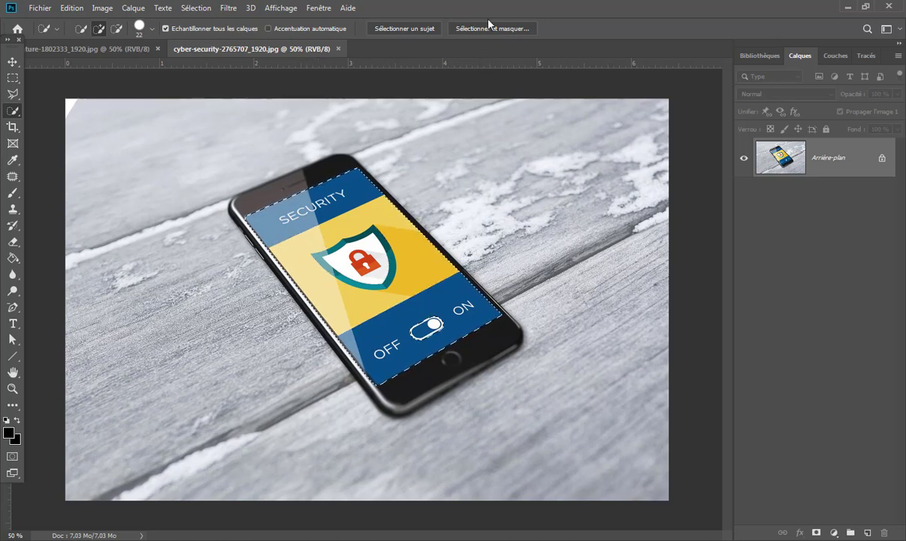
- Preview the screen selection in Select and Mask using the Noir et blanc view
{"action": "left_click", "coordinate": [500, 29]}
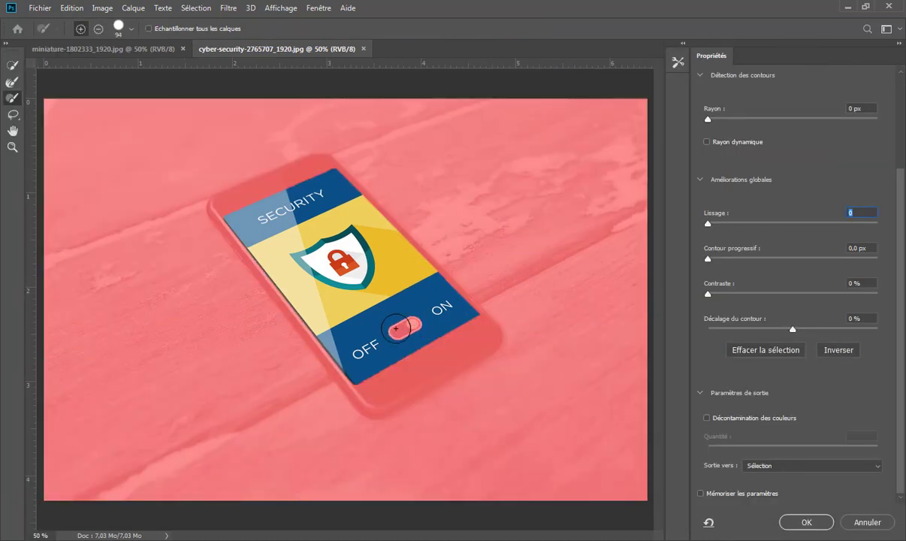
{"action": "left_click", "coordinate": [868, 522]}
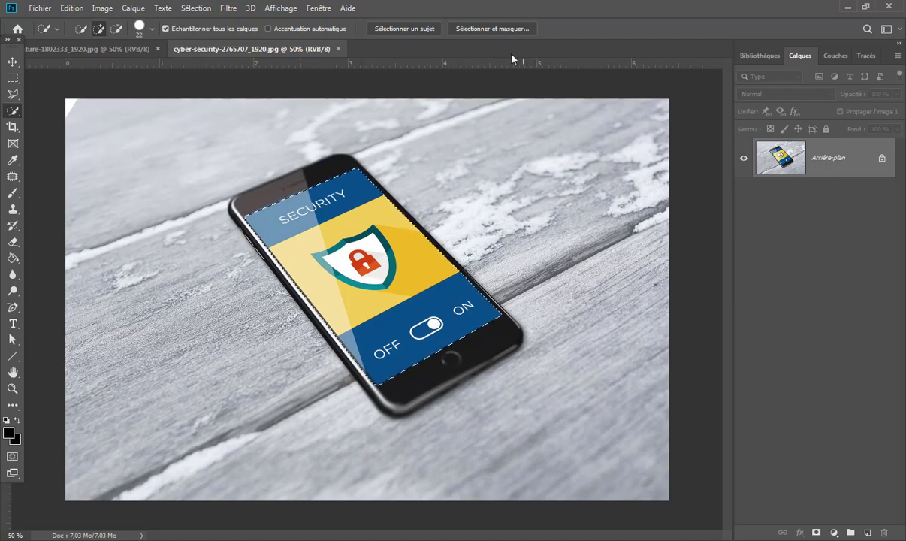
{"action": "left_click", "coordinate": [508, 30]}
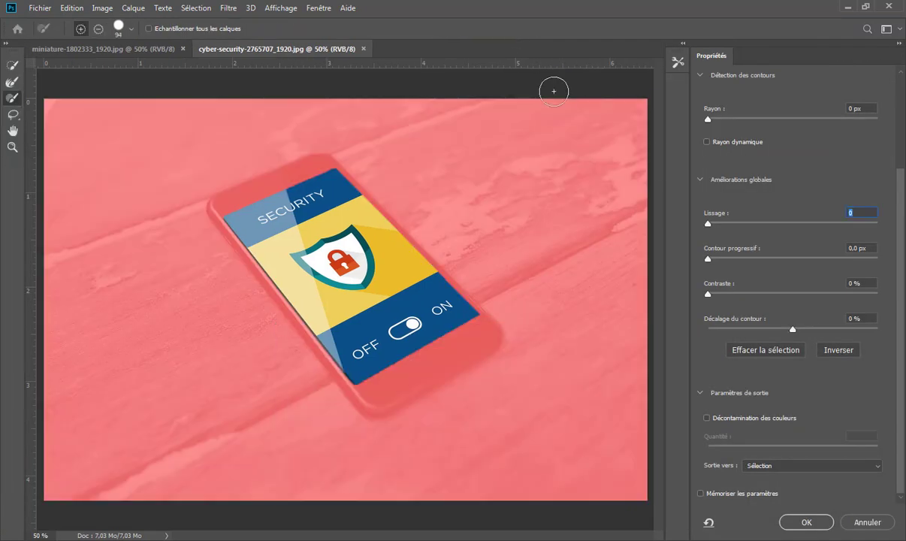
{"action": "scroll", "coordinate": [900, 285], "scroll_direction": "up", "scroll_amount": 3}
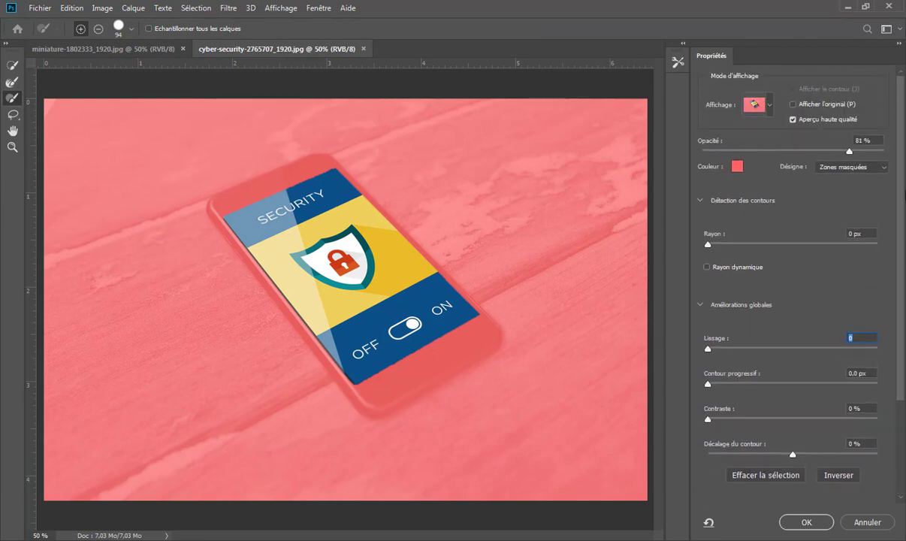
{"action": "left_click", "coordinate": [770, 106]}
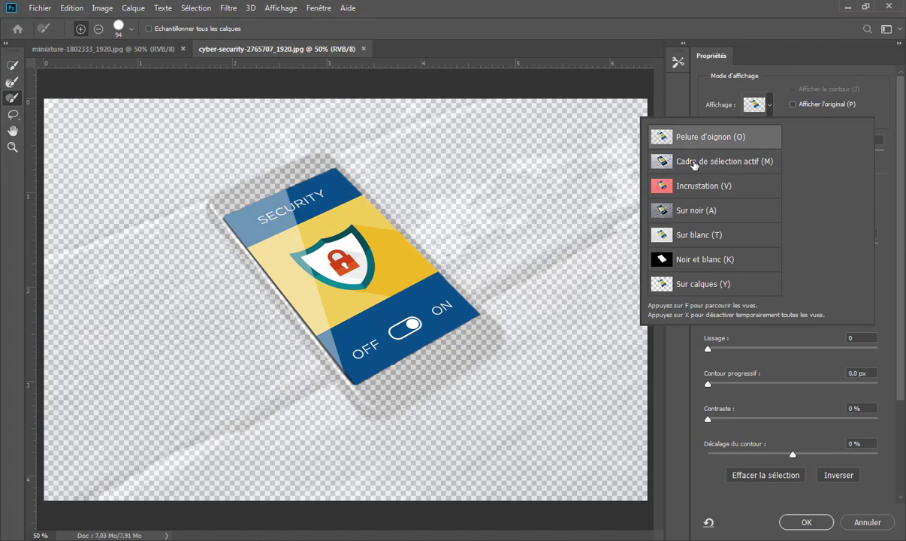
{"action": "left_click", "coordinate": [694, 162]}
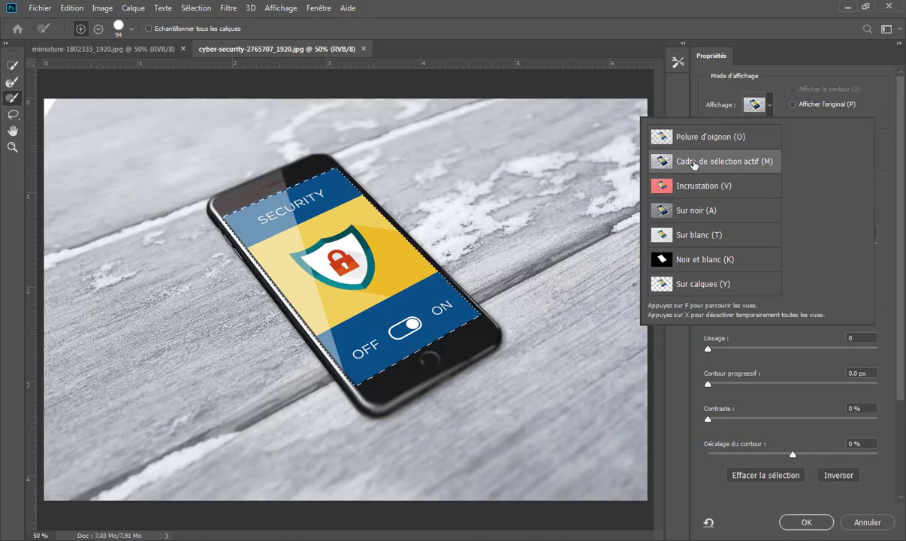
{"action": "left_click", "coordinate": [685, 263]}
{"action": "left_click", "coordinate": [879, 150]}
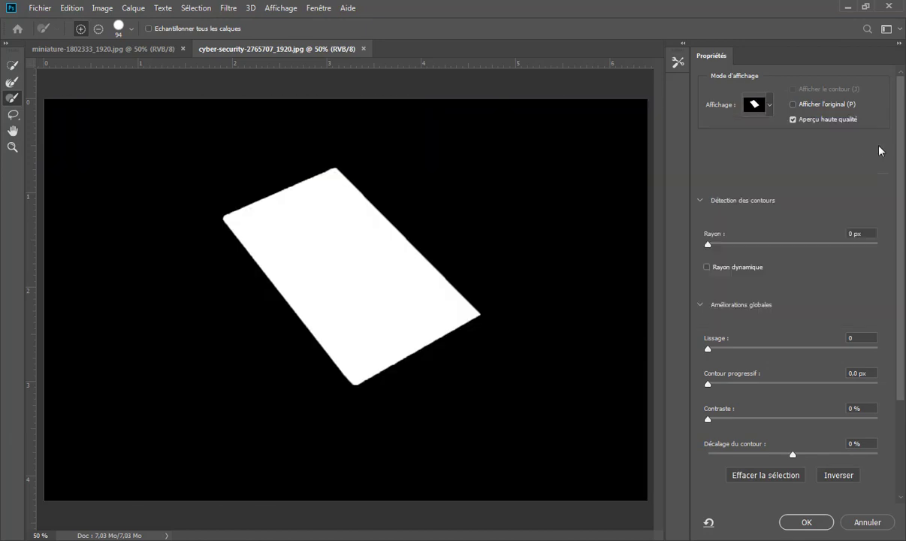
- Output the refined screen selection to a new layer, Arrière-plan copie
{"action": "left_click_drag", "start_coordinate": [905, 366], "coordinate": [901, 484]}
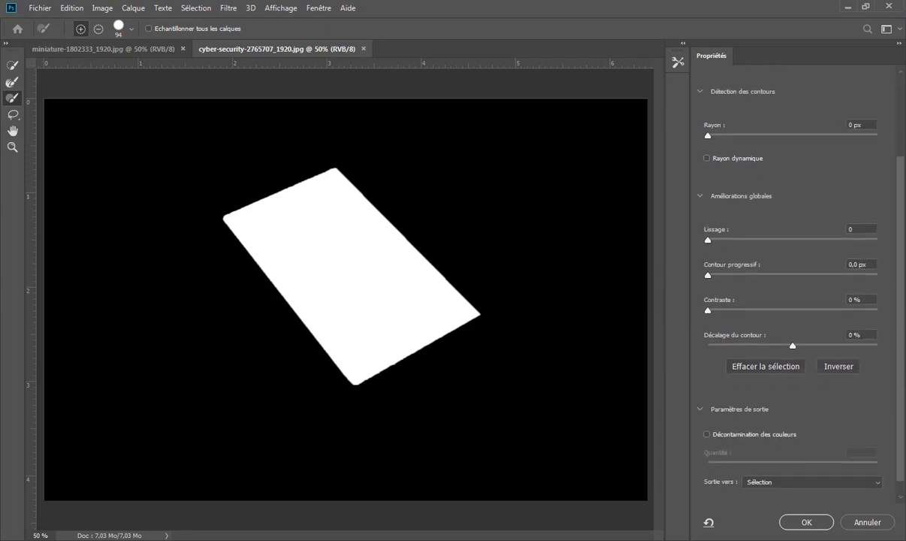
{"action": "left_click", "coordinate": [840, 467]}
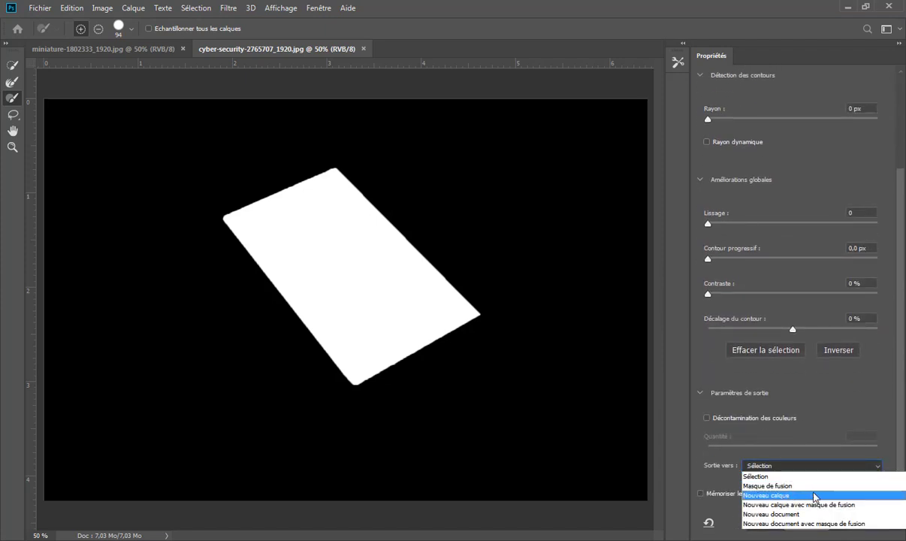
{"action": "left_click", "coordinate": [811, 495]}
{"action": "left_click", "coordinate": [805, 522]}
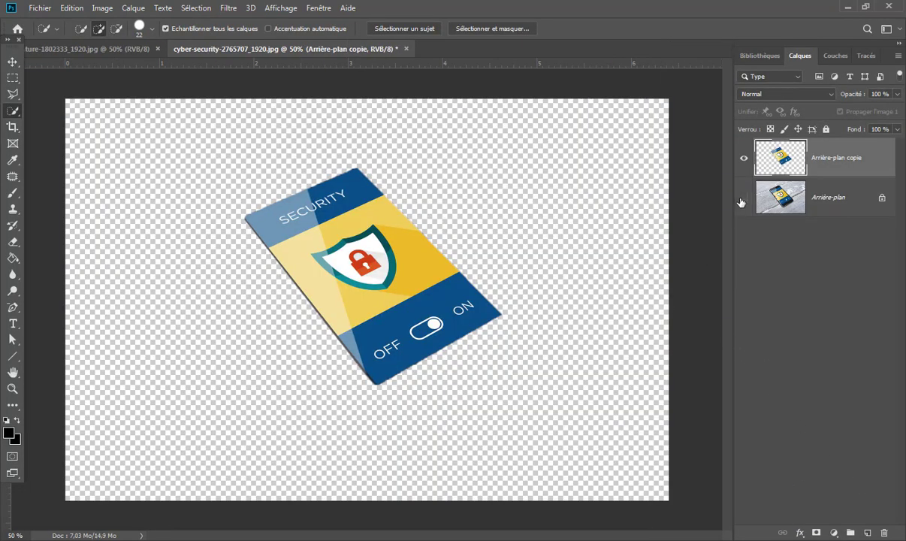
- Show the wooden background and drag the toy-car photo into the phone document as Calque 1
{"action": "left_click", "coordinate": [744, 199]}
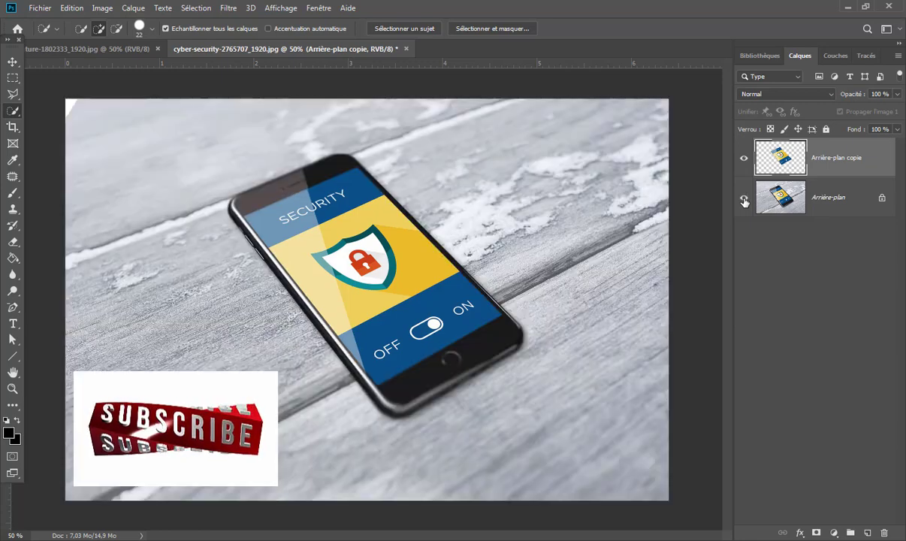
{"action": "left_click", "coordinate": [744, 200]}
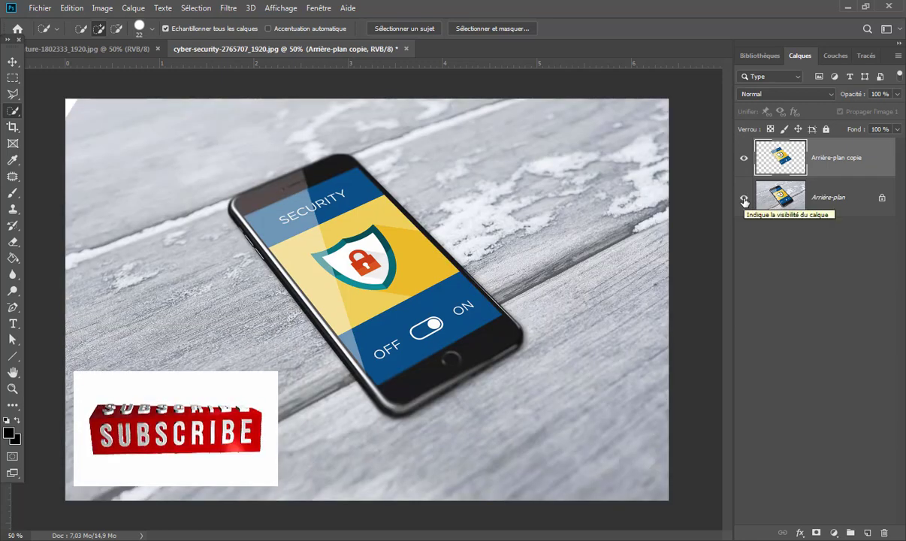
{"action": "left_click", "coordinate": [95, 50]}
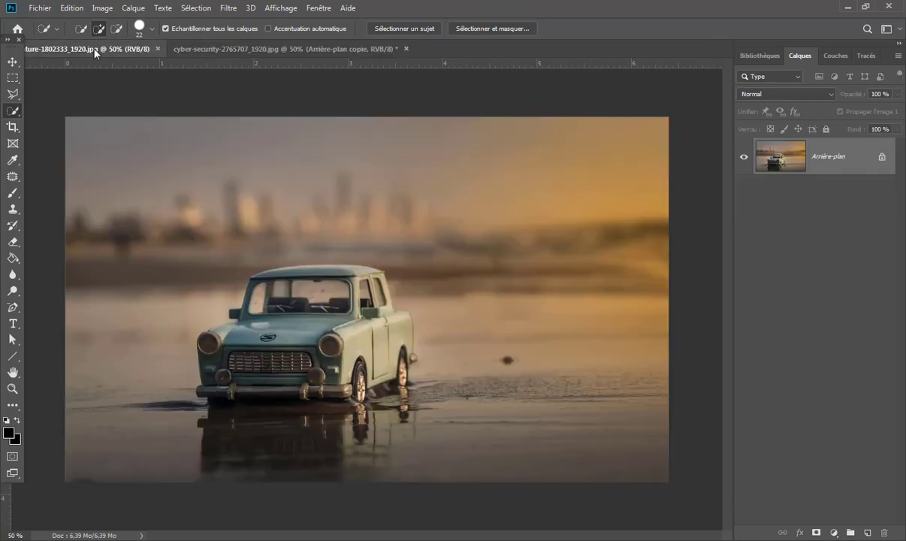
{"action": "left_click", "coordinate": [12, 62]}
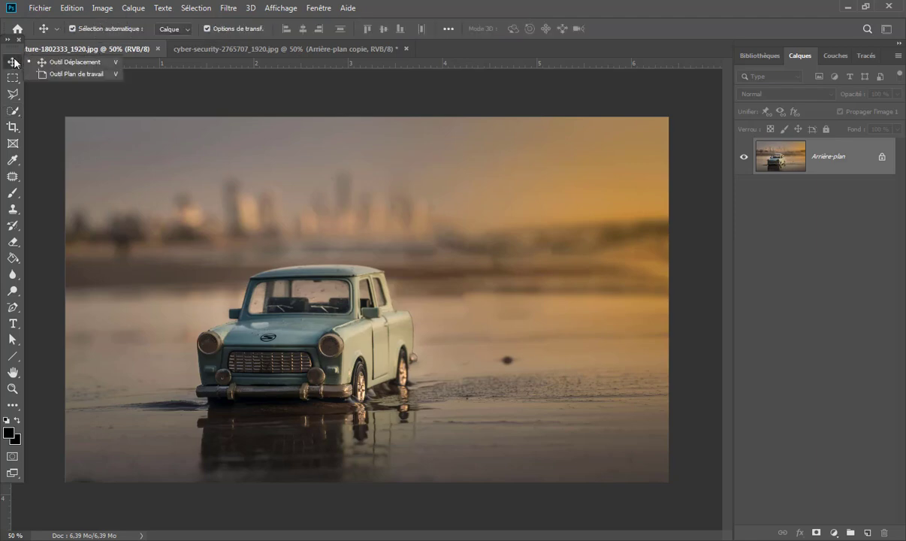
{"action": "left_click", "coordinate": [95, 64]}
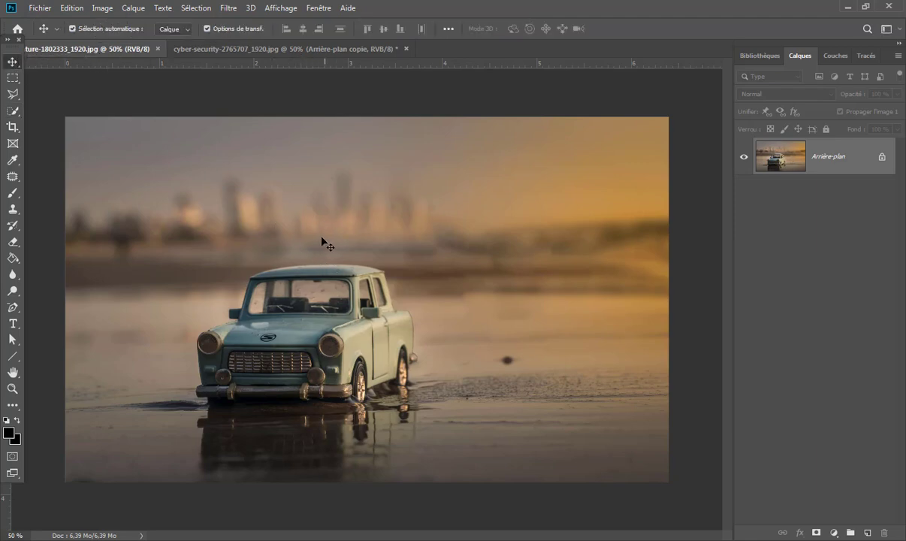
{"action": "left_click_drag", "start_coordinate": [324, 242], "coordinate": [324, 57]}
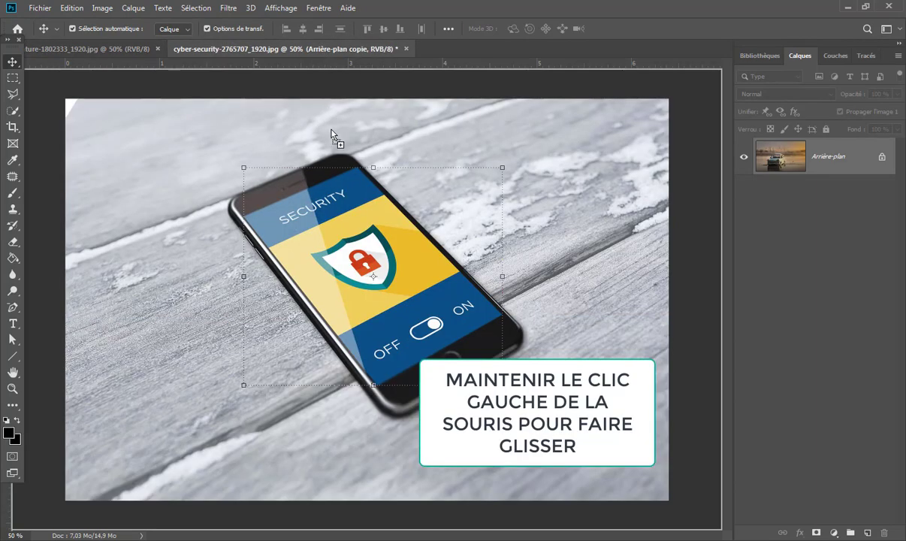
{"action": "left_click_drag", "start_coordinate": [324, 54], "coordinate": [342, 265]}
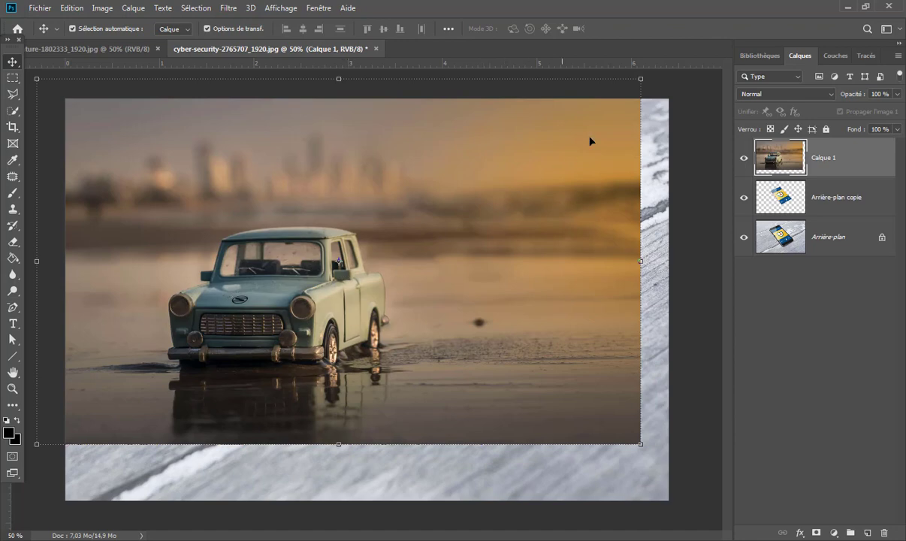
- Scale the car photo to about 77%, lower its opacity, and rotate it over the phone
{"action": "mouse_move", "coordinate": [641, 78]}
{"action": "left_mouse_down"}
{"action": "mouse_move", "coordinate": [503, 161]}
{"action": "mouse_move", "coordinate": [570, 398]}
{"action": "left_mouse_up"}
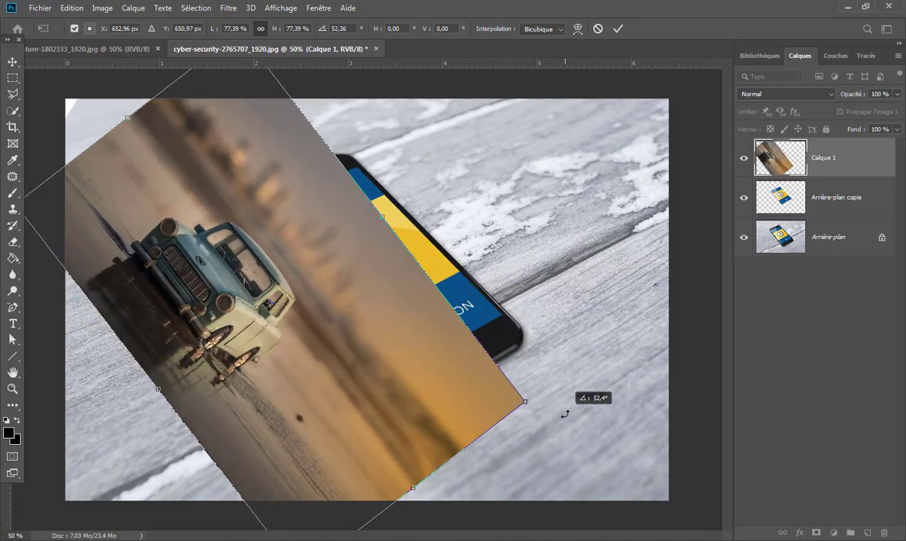
{"action": "left_click_drag", "start_coordinate": [570, 398], "coordinate": [583, 382]}
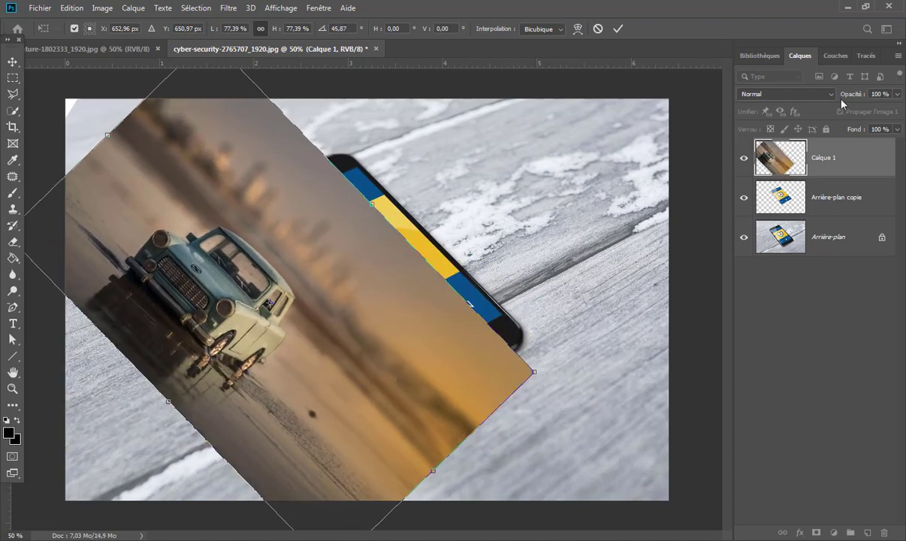
{"action": "left_click_drag", "start_coordinate": [830, 90], "coordinate": [837, 96]}
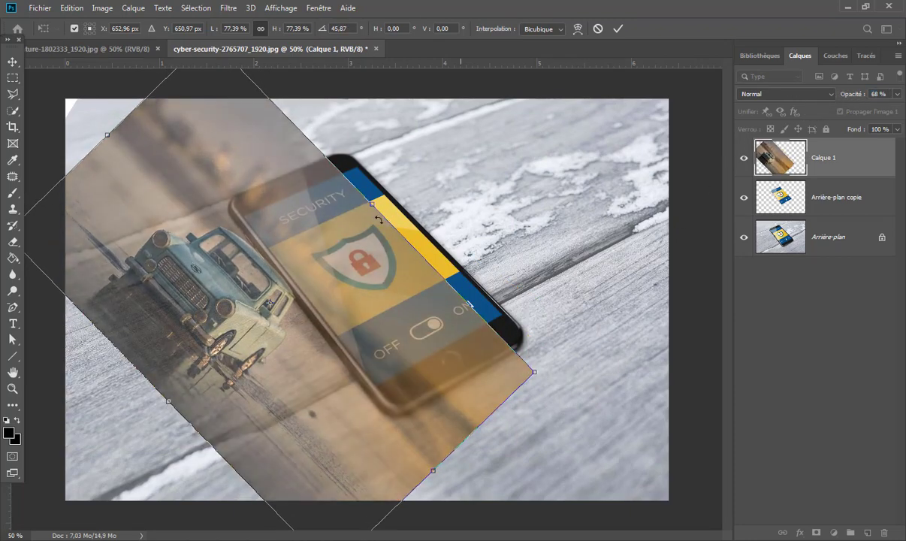
{"action": "left_click_drag", "start_coordinate": [276, 270], "coordinate": [400, 258]}
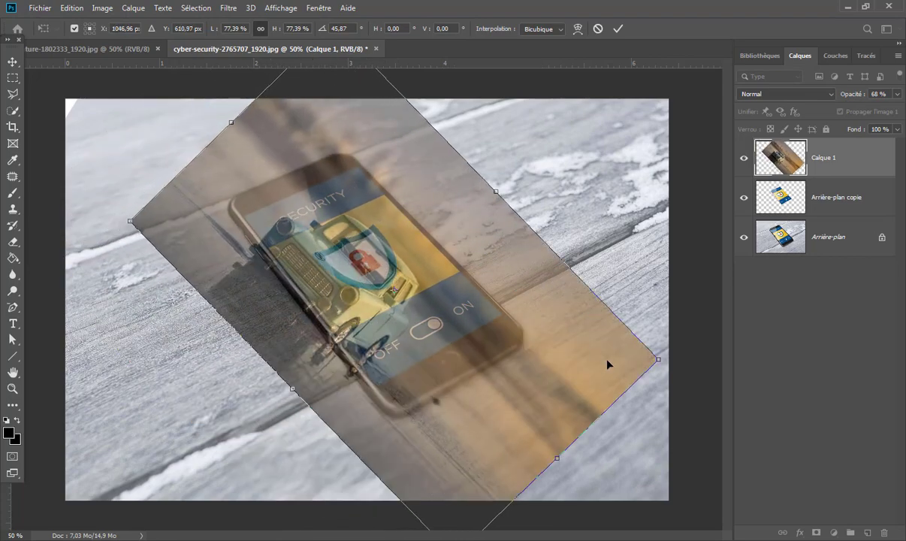
{"action": "left_click_drag", "start_coordinate": [666, 367], "coordinate": [651, 405]}
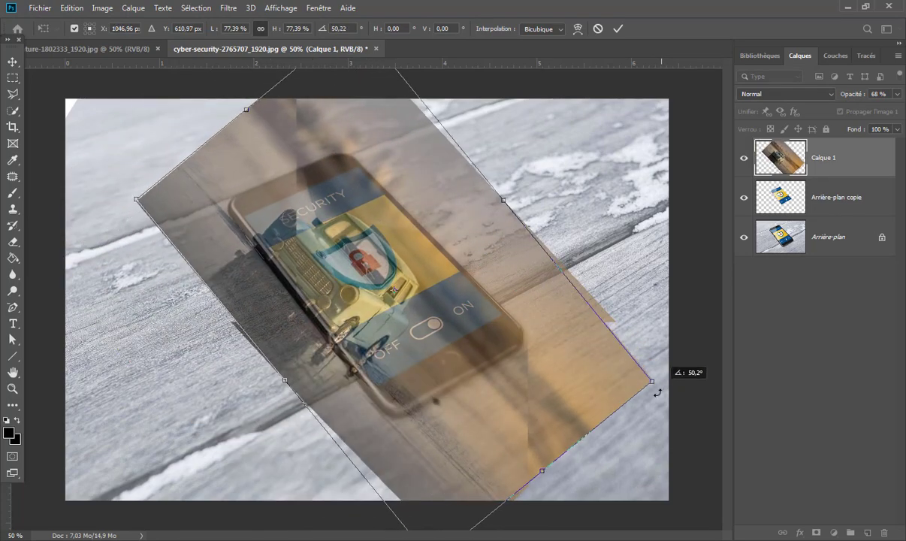
{"action": "left_click_drag", "start_coordinate": [364, 279], "coordinate": [427, 250]}
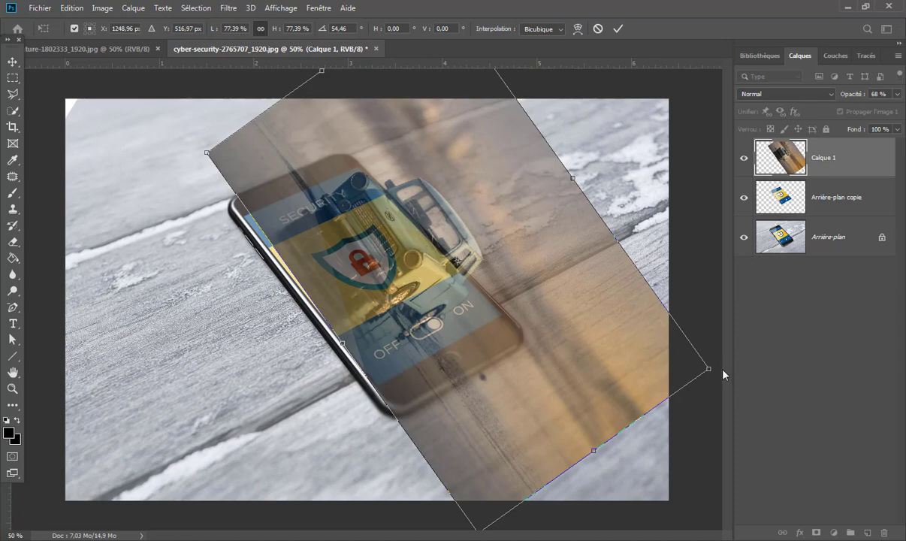
- Fine-tune the car's rotation, size and position, set opacity to 62%, and commit
{"action": "left_click_drag", "start_coordinate": [721, 372], "coordinate": [724, 342]}
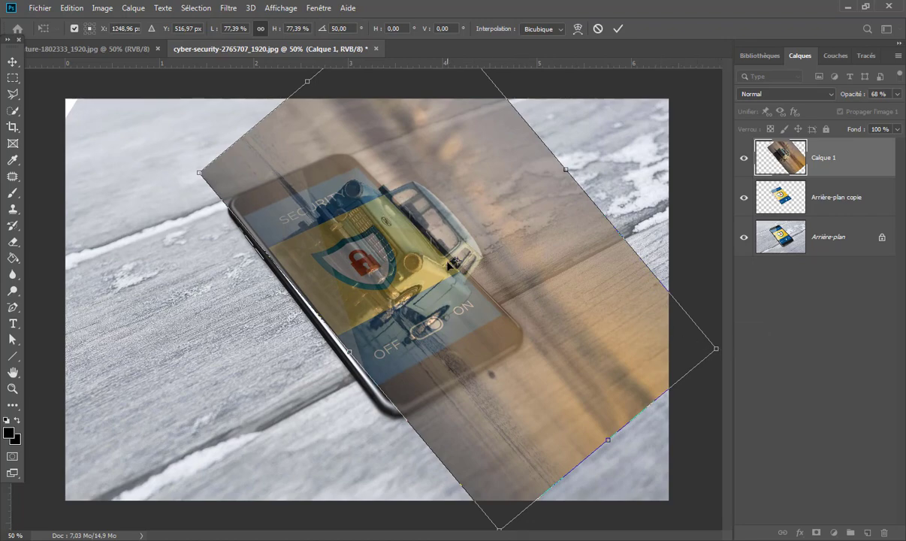
{"action": "left_click_drag", "start_coordinate": [303, 81], "coordinate": [298, 77]}
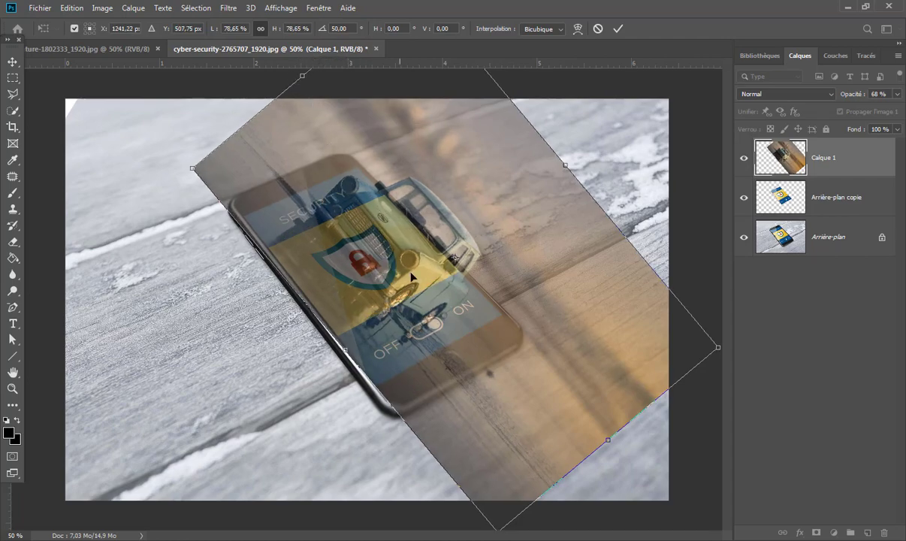
{"action": "left_click_drag", "start_coordinate": [416, 282], "coordinate": [418, 286]}
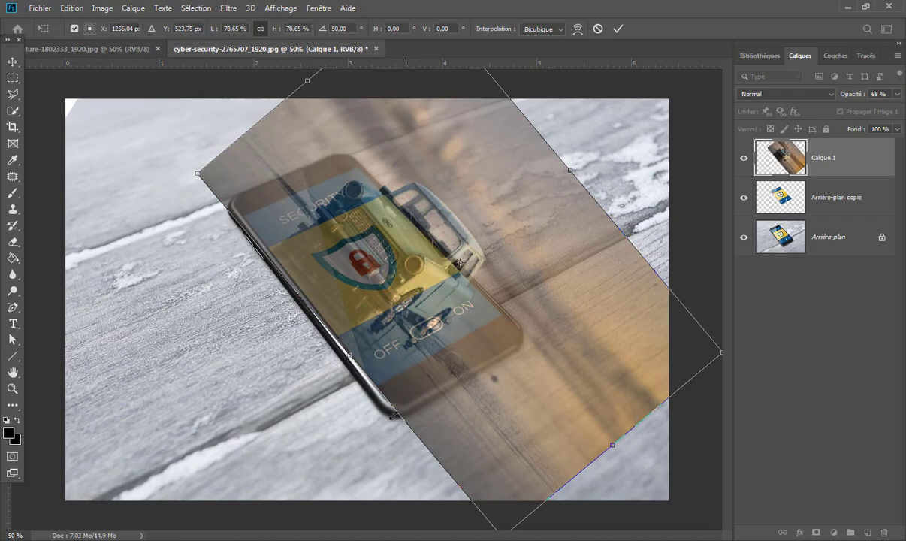
{"action": "left_click_drag", "start_coordinate": [396, 465], "coordinate": [390, 469]}
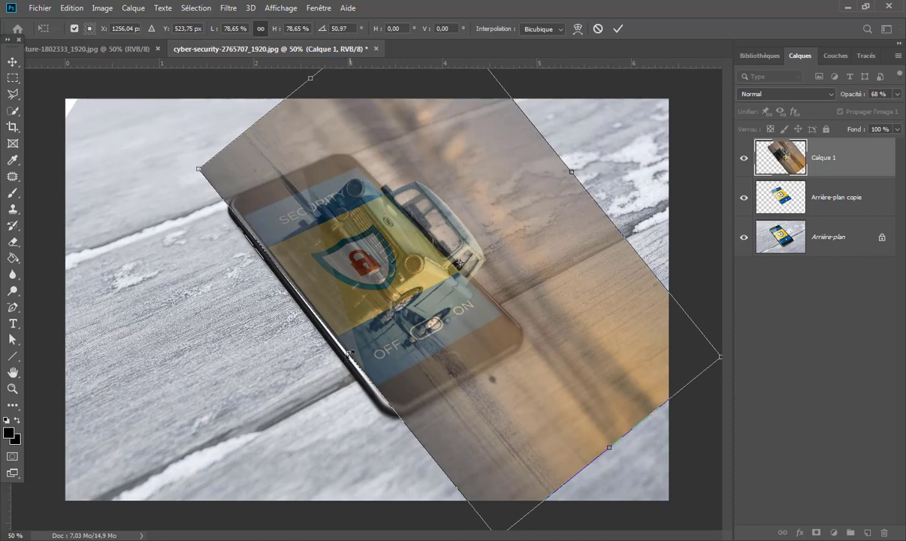
{"action": "left_click_drag", "start_coordinate": [349, 353], "coordinate": [341, 357]}
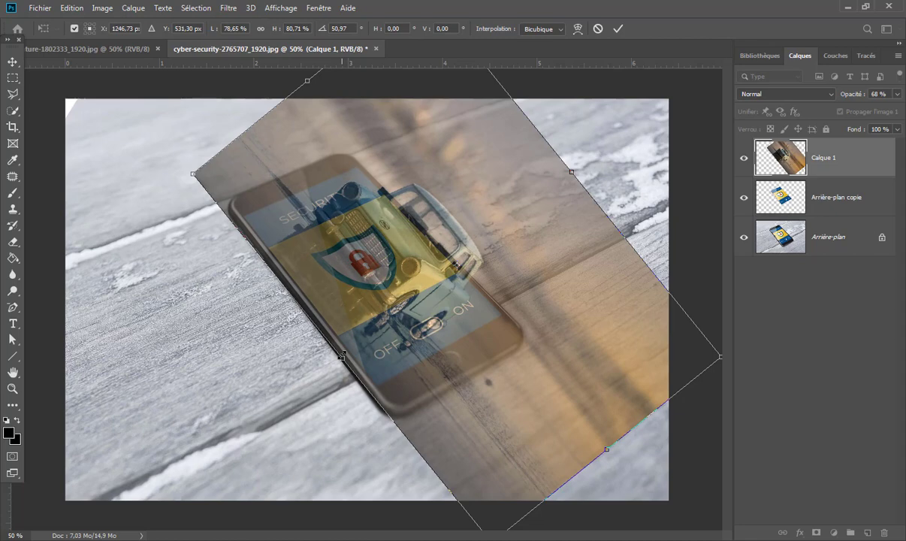
{"action": "left_click_drag", "start_coordinate": [386, 278], "coordinate": [390, 272]}
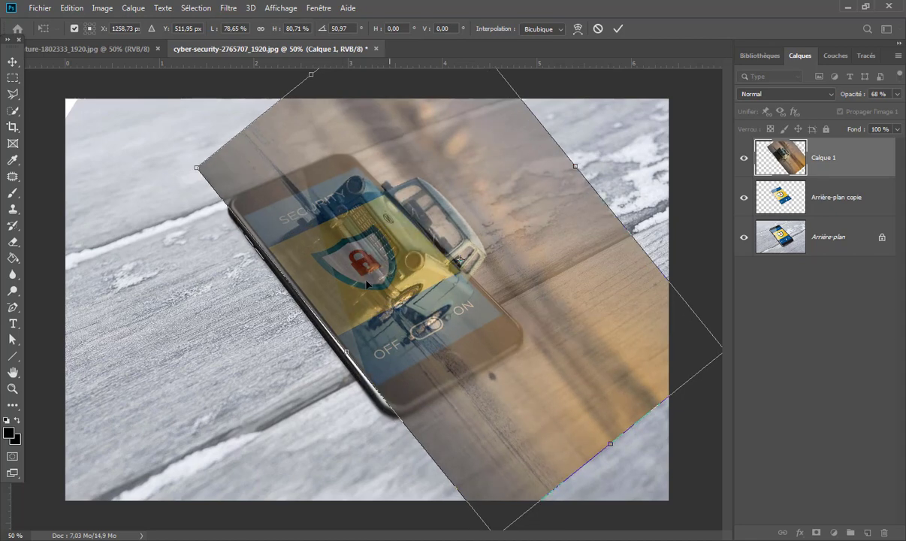
{"action": "left_click_drag", "start_coordinate": [347, 351], "coordinate": [341, 356]}
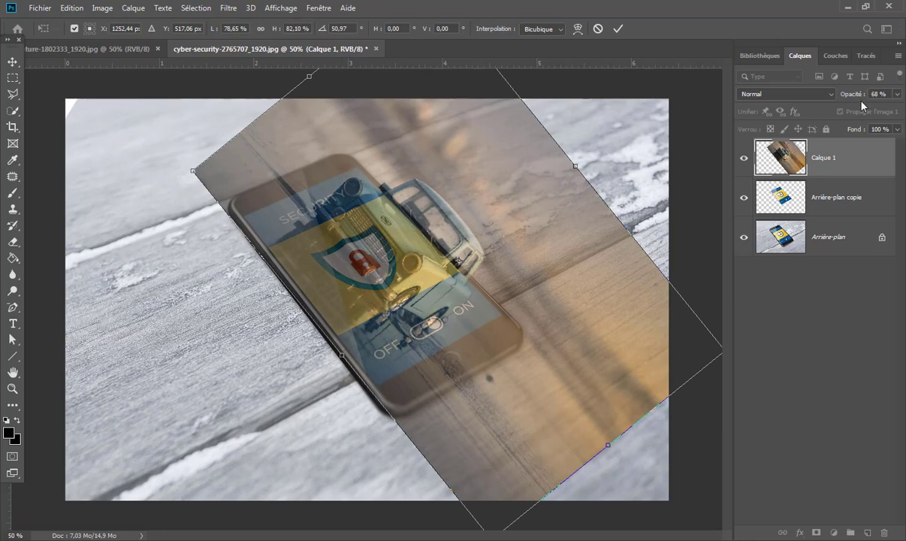
{"action": "left_click_drag", "start_coordinate": [849, 95], "coordinate": [847, 97]}
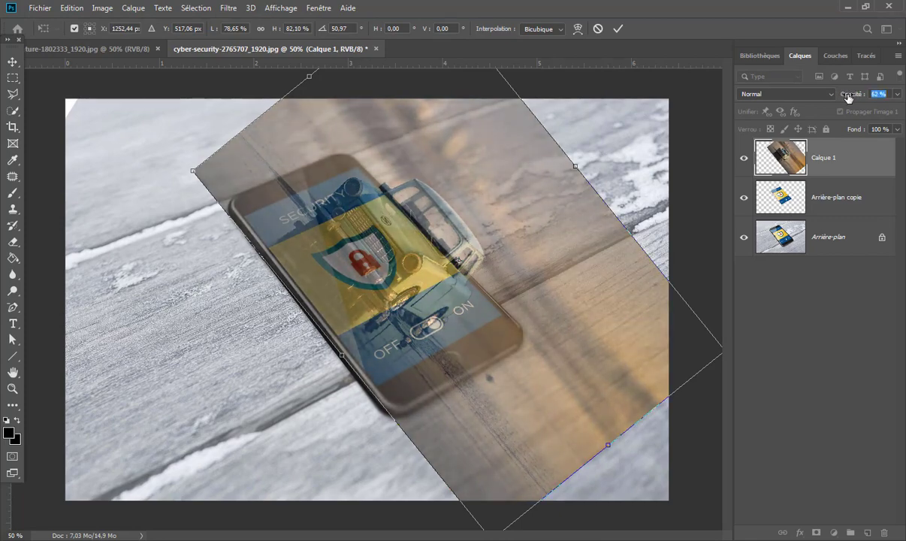
{"action": "left_click", "coordinate": [619, 29]}
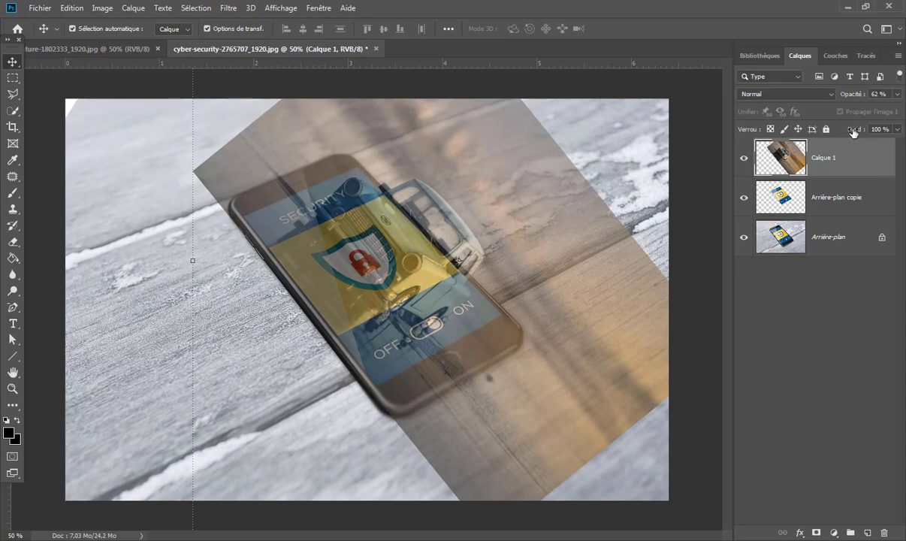
- Return Calque 1 to 100% opacity after briefly checking alignment at lower opacity
{"action": "left_click_drag", "start_coordinate": [848, 96], "coordinate": [864, 95]}
{"action": "type", "text": "100"}
{"action": "key", "text": "Return"}
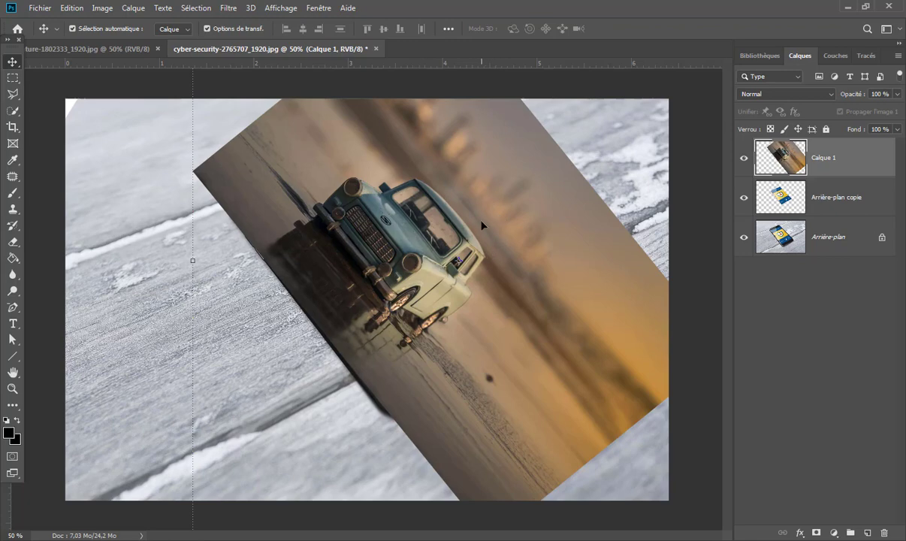
{"action": "left_click_drag", "start_coordinate": [852, 98], "coordinate": [785, 95]}
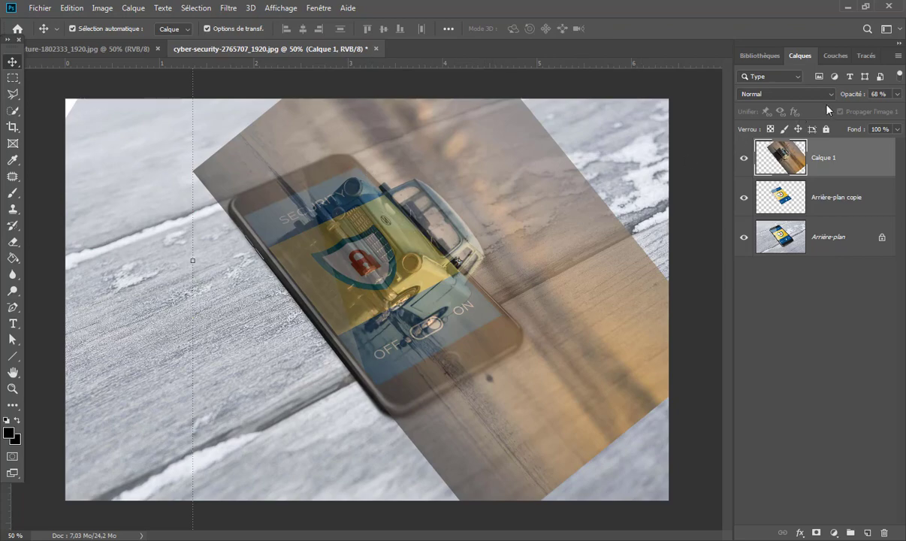
{"action": "left_click_drag", "start_coordinate": [849, 96], "coordinate": [893, 96]}
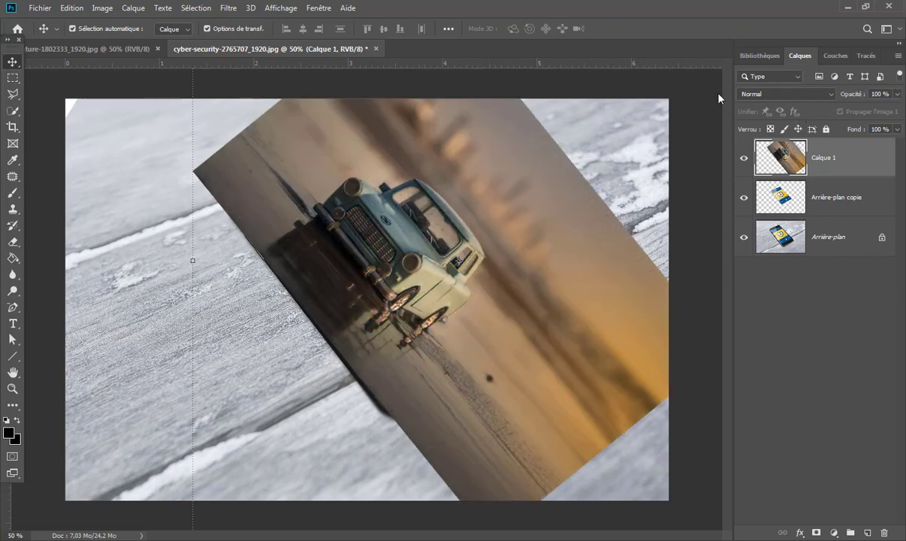
- Zoom in on the toy car
{"action": "left_click", "coordinate": [12, 389]}
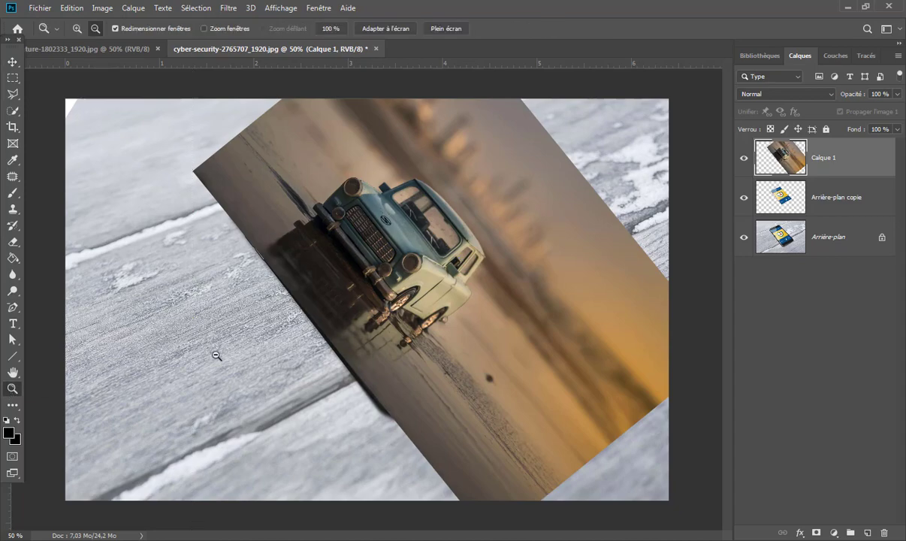
{"action": "left_click", "coordinate": [152, 82], "text": "alt"}
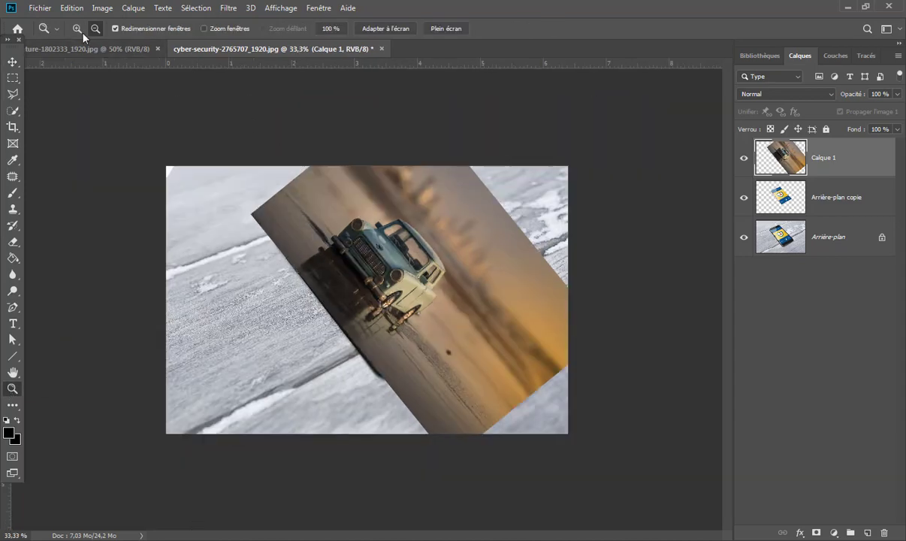
{"action": "left_click", "coordinate": [387, 247]}
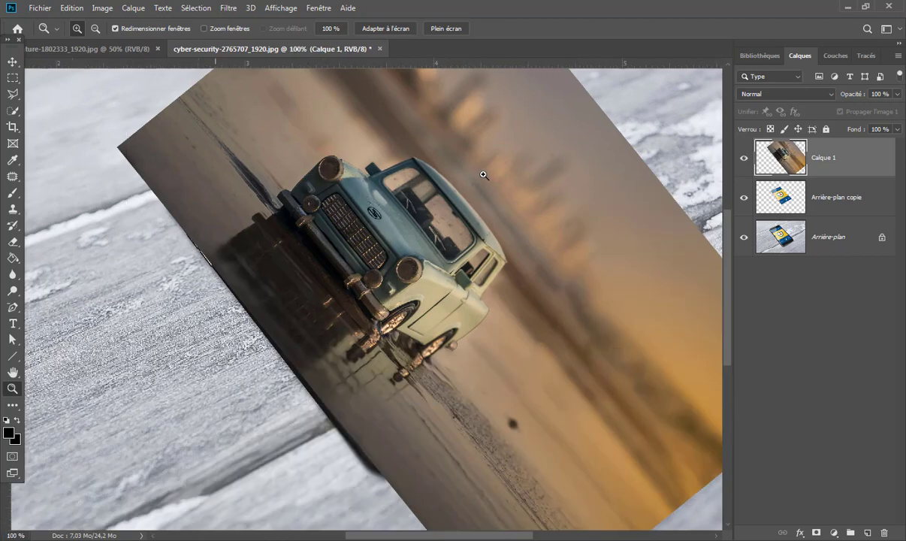
{"action": "left_click", "coordinate": [483, 175]}
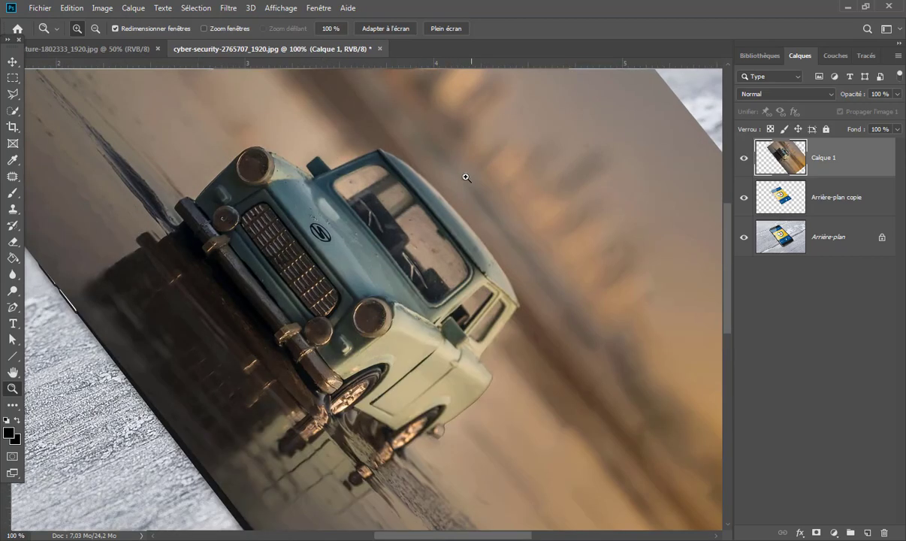
{"action": "left_click", "coordinate": [13, 110]}
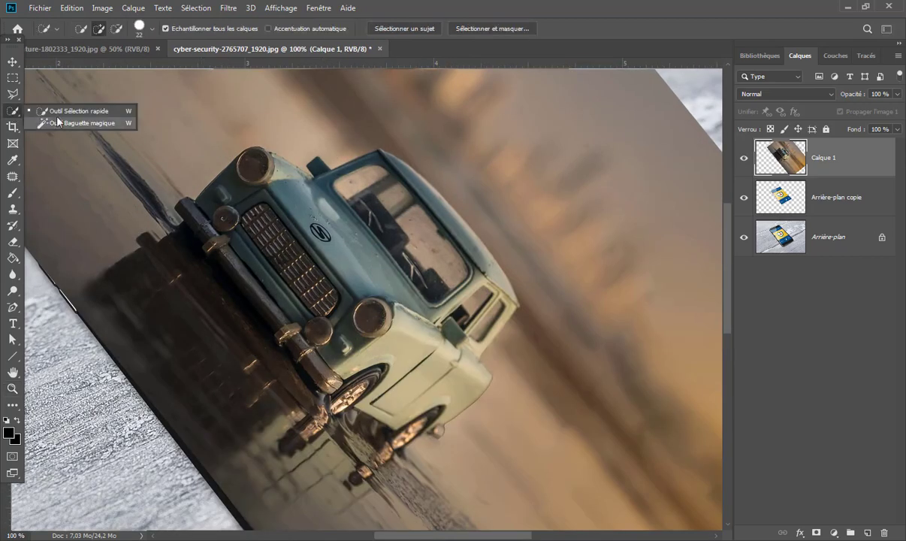
- Select the car's roof, windshield and cab with a size-12 Quick Selection brush
{"action": "left_click", "coordinate": [103, 114]}
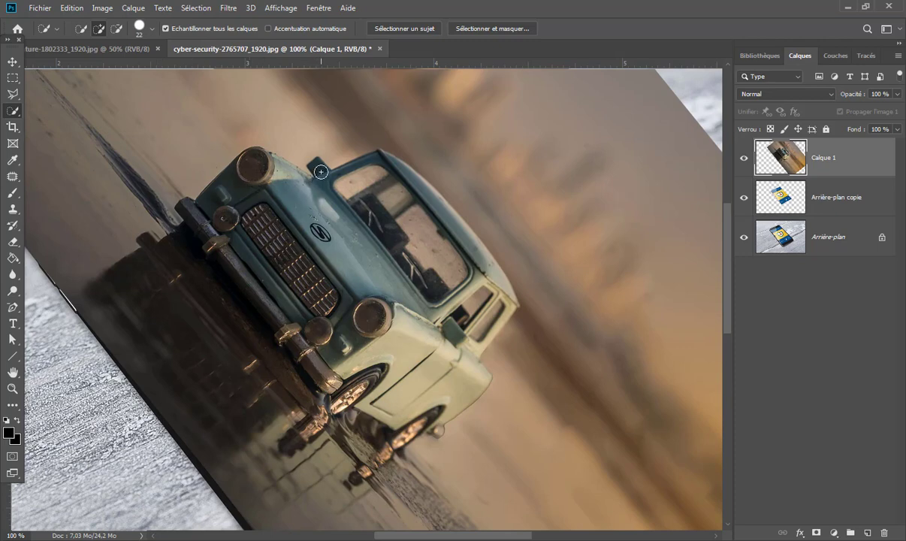
{"action": "mouse_move", "coordinate": [321, 172]}
{"action": "left_mouse_down"}
{"action": "mouse_move", "coordinate": [315, 167]}
{"action": "mouse_move", "coordinate": [372, 160]}
{"action": "left_mouse_up"}
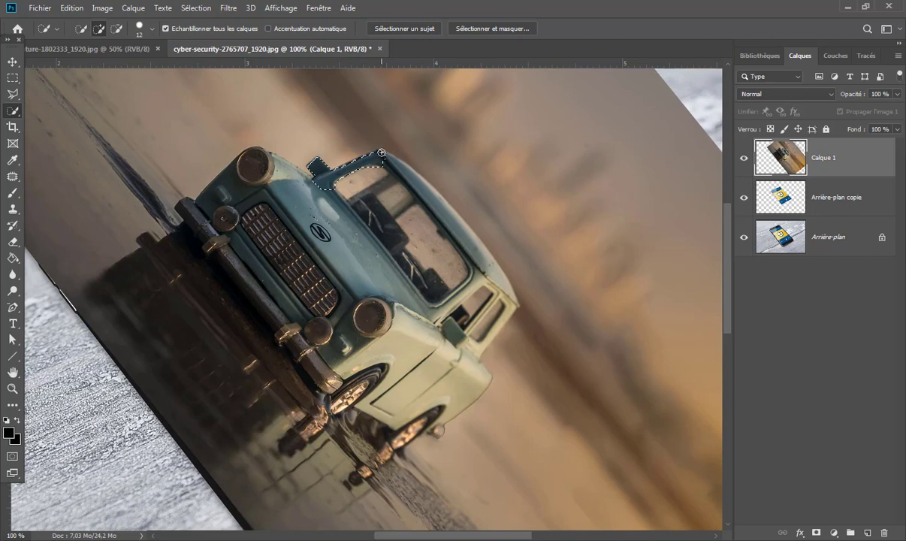
{"action": "left_click_drag", "start_coordinate": [381, 153], "coordinate": [398, 165]}
{"action": "mouse_move", "coordinate": [417, 182]}
{"action": "left_mouse_down"}
{"action": "mouse_move", "coordinate": [506, 305]}
{"action": "mouse_move", "coordinate": [475, 349]}
{"action": "mouse_move", "coordinate": [419, 312]}
{"action": "mouse_move", "coordinate": [353, 210]}
{"action": "mouse_move", "coordinate": [354, 193]}
{"action": "left_mouse_up"}
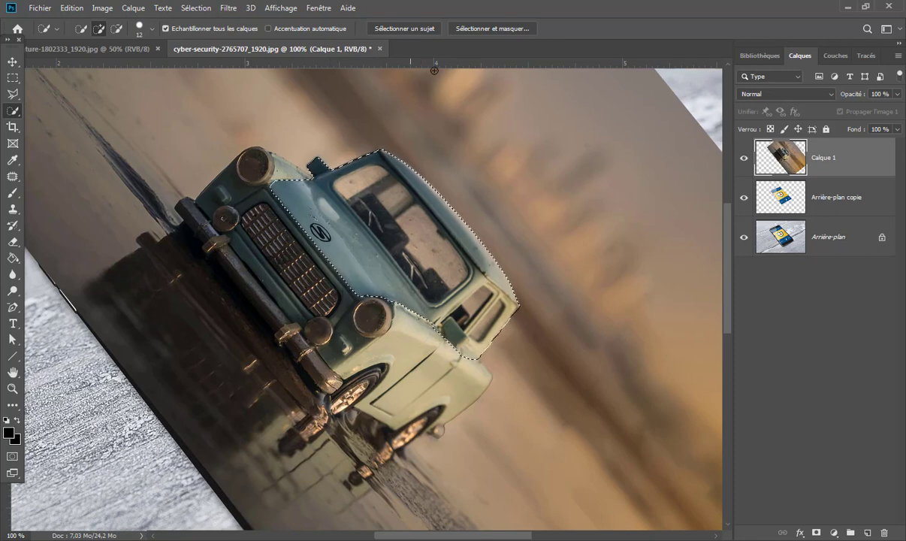
- Refine the car selection with Incrustation view and Lissage 12, outputting to a new layer
{"action": "left_click", "coordinate": [475, 28]}
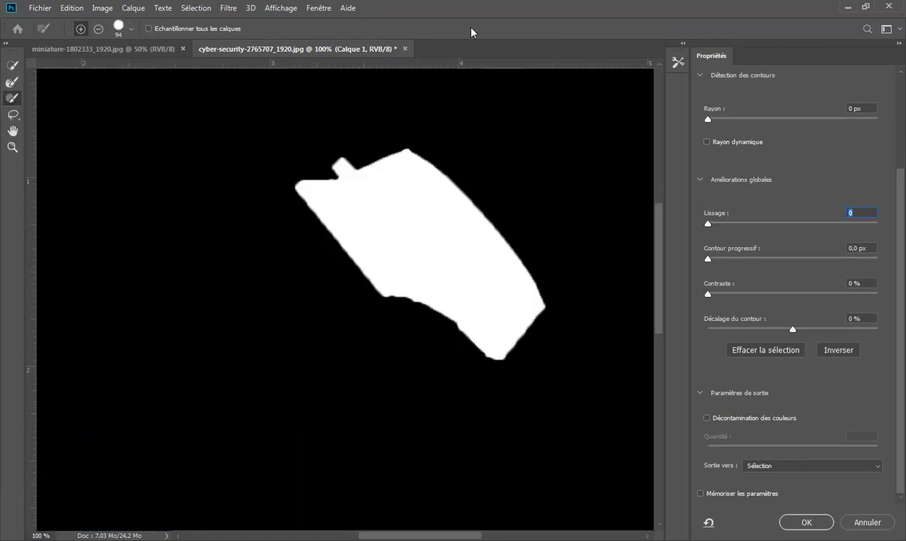
{"action": "left_click_drag", "start_coordinate": [903, 337], "coordinate": [894, 191]}
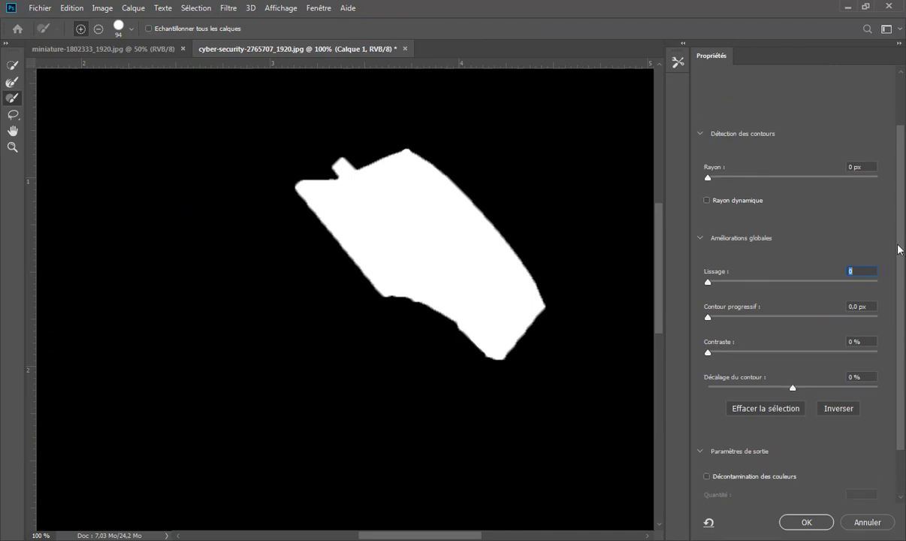
{"action": "left_click", "coordinate": [769, 106]}
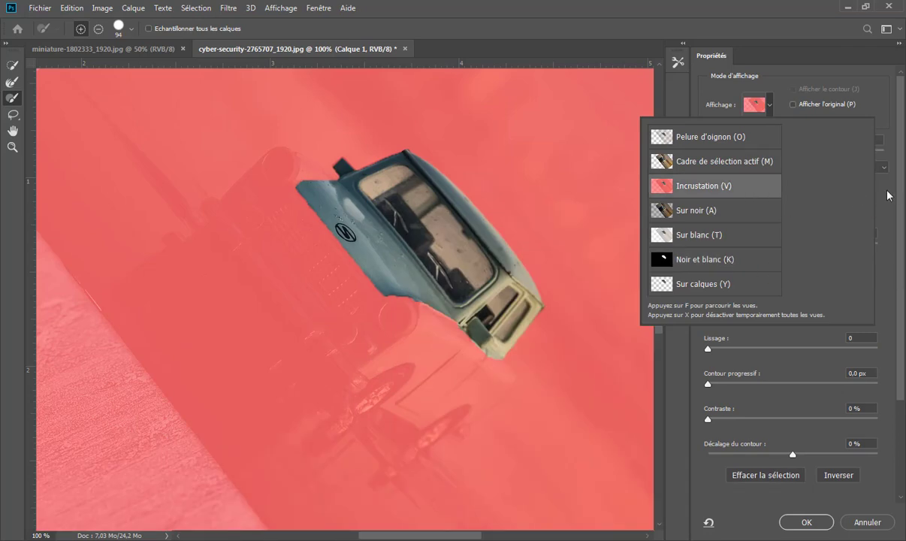
{"action": "left_click", "coordinate": [834, 186]}
{"action": "left_click_drag", "start_coordinate": [707, 349], "coordinate": [728, 350]}
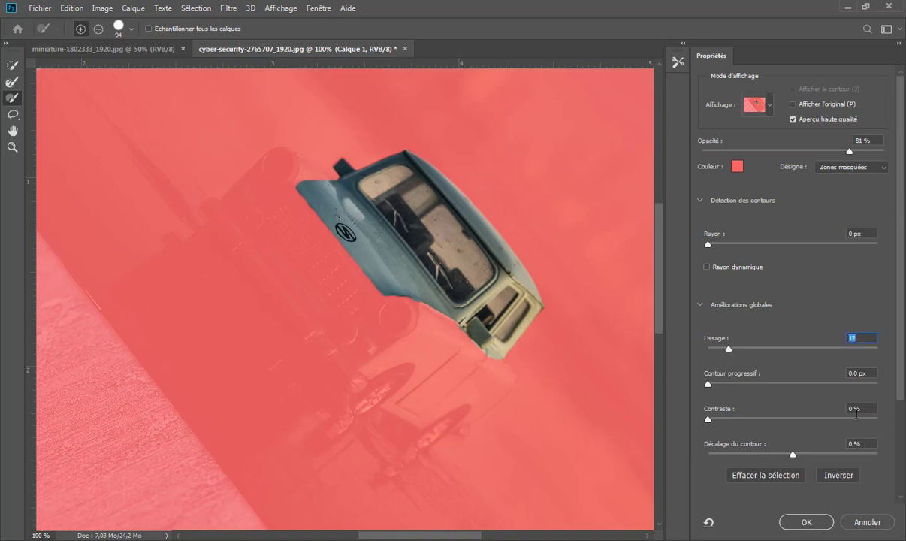
{"action": "left_click_drag", "start_coordinate": [904, 383], "coordinate": [904, 497]}
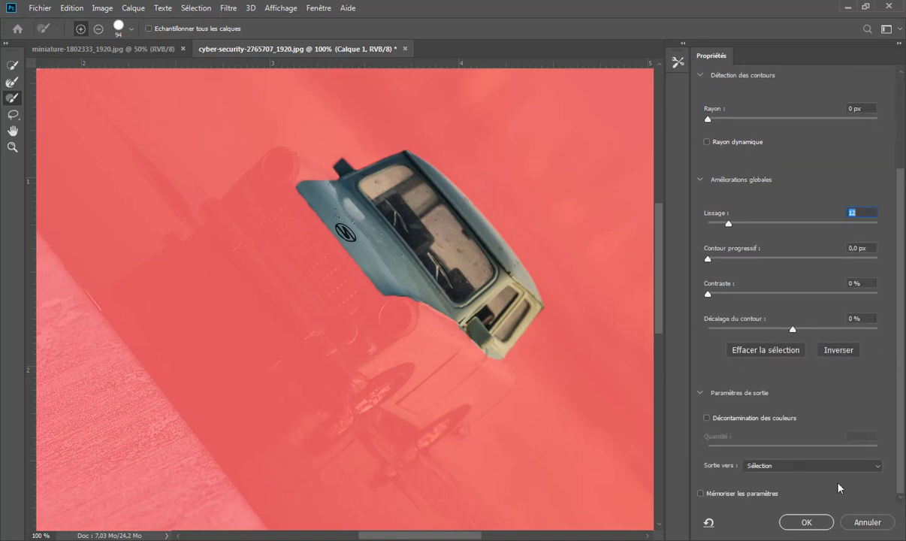
{"action": "left_click", "coordinate": [814, 466]}
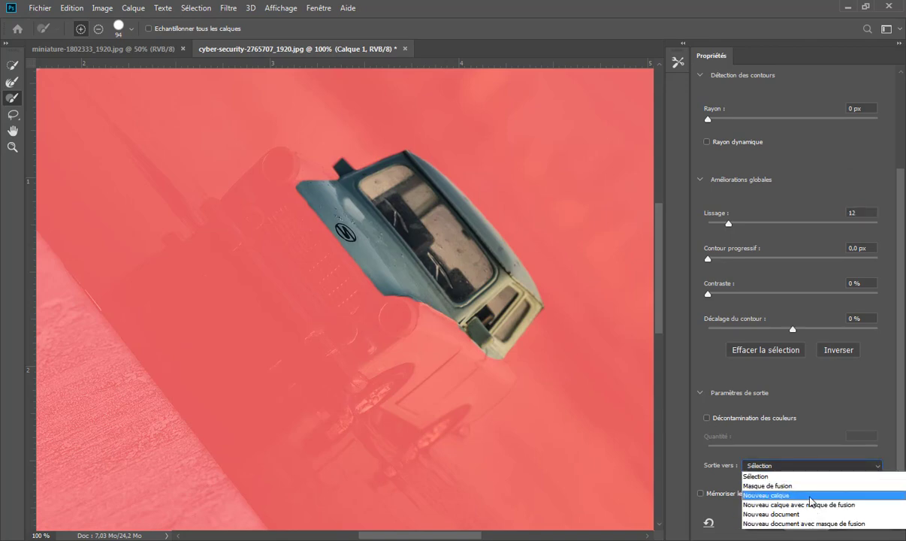
{"action": "left_click", "coordinate": [815, 496]}
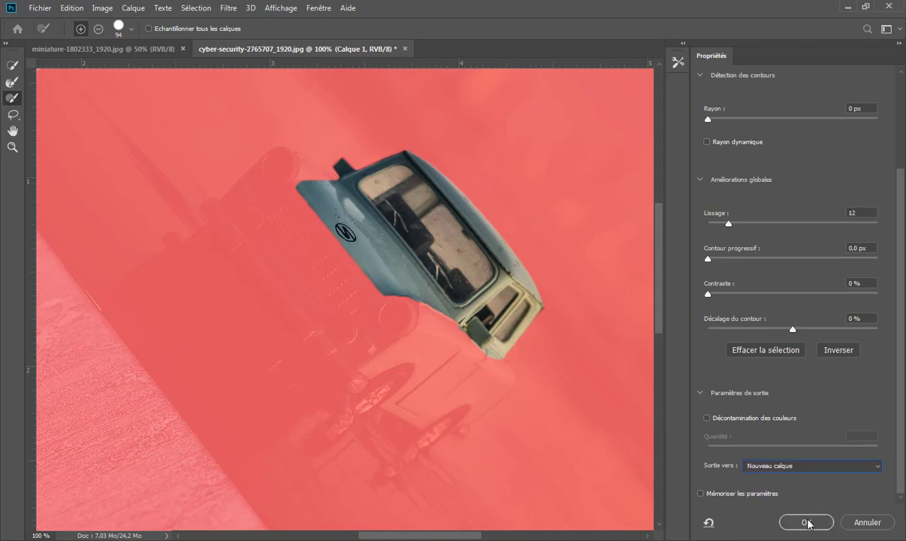
{"action": "left_click", "coordinate": [806, 522]}
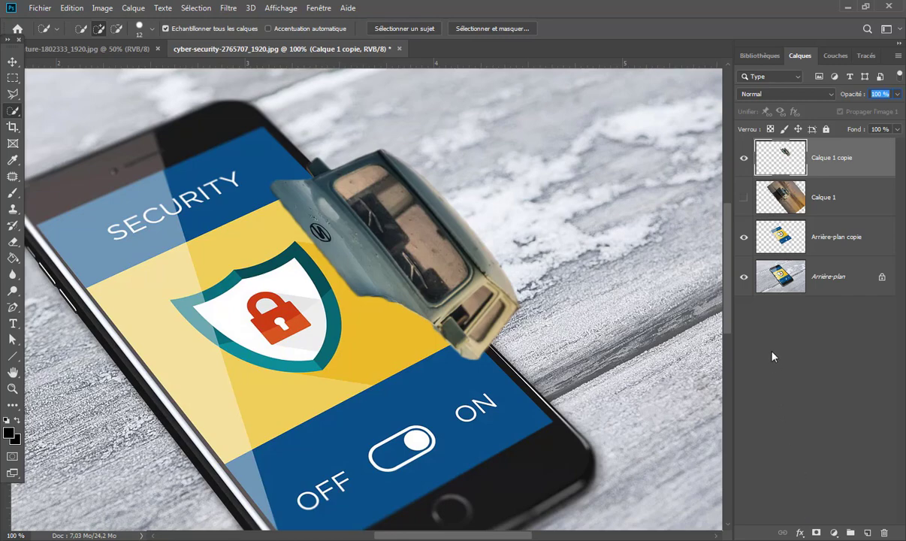
- Hide Calque 1 copie and zoom the view out to 50%
{"action": "left_click", "coordinate": [744, 157]}
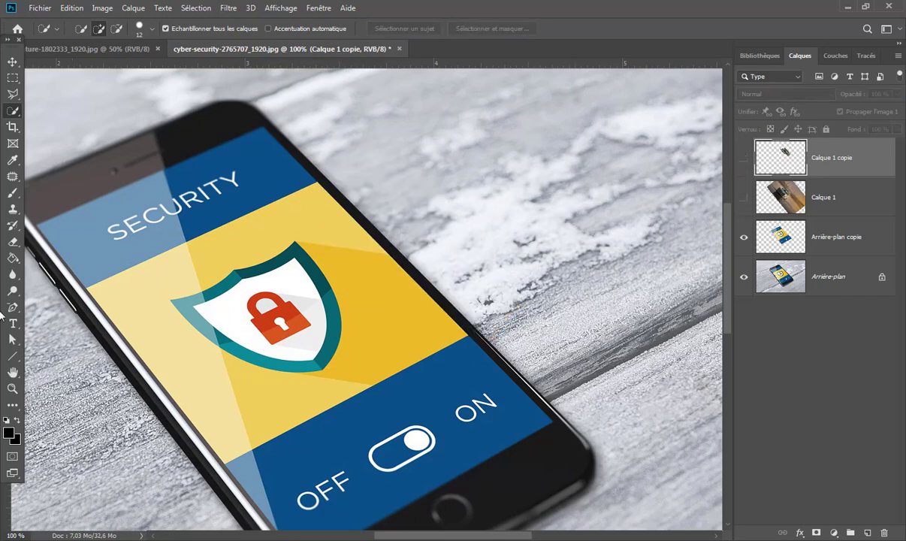
{"action": "left_click", "coordinate": [12, 384]}
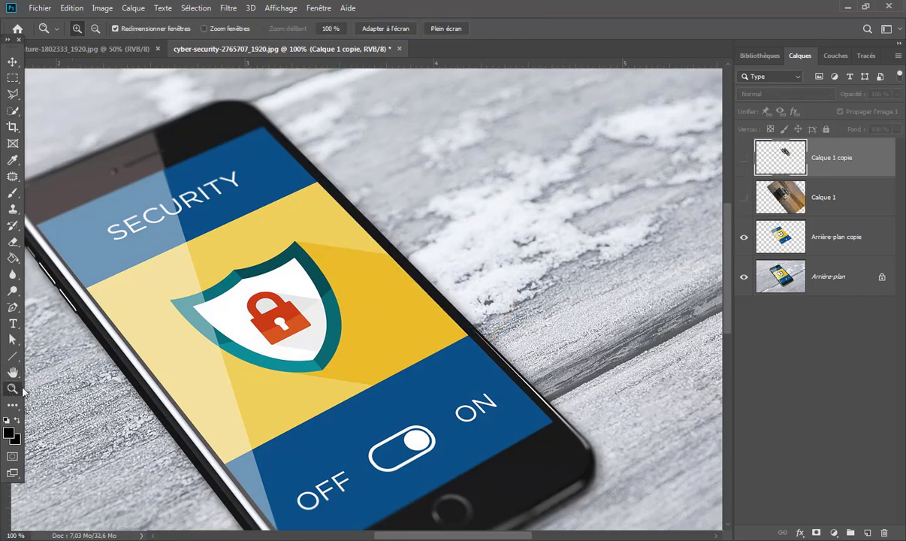
{"action": "right_click", "coordinate": [224, 335]}
{"action": "left_click", "coordinate": [244, 324]}
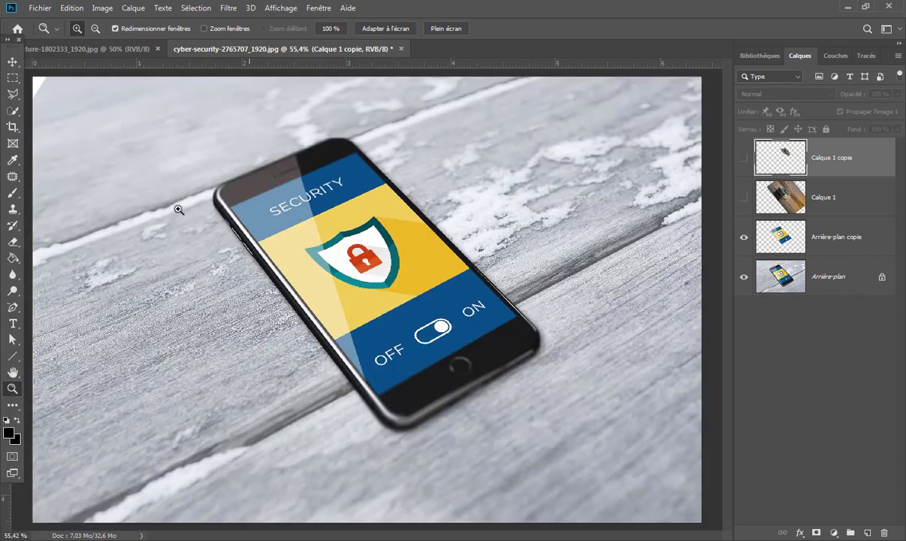
{"action": "left_click", "coordinate": [96, 28]}
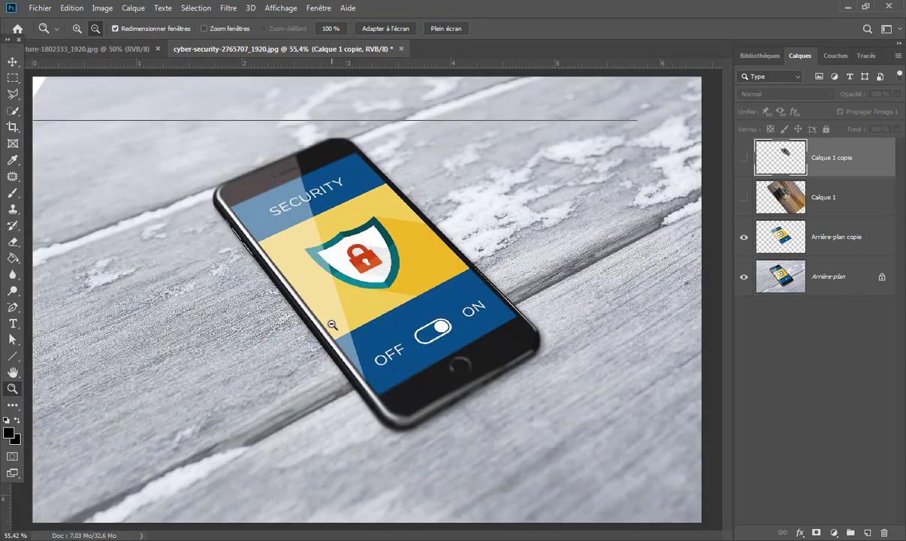
{"action": "left_click", "coordinate": [331, 324]}
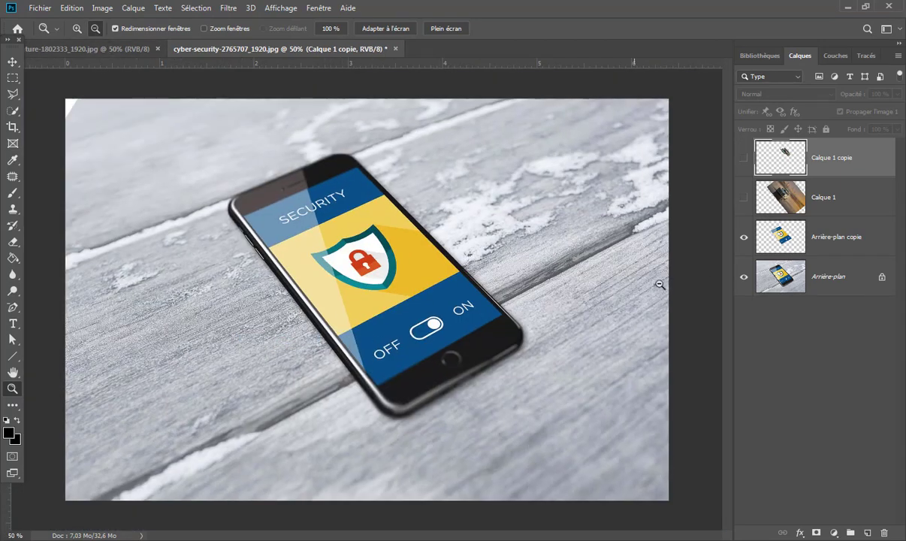
- Clip Calque 1 to the phone-screen layer and show Calque 1 copie again
{"action": "left_click", "coordinate": [744, 199]}
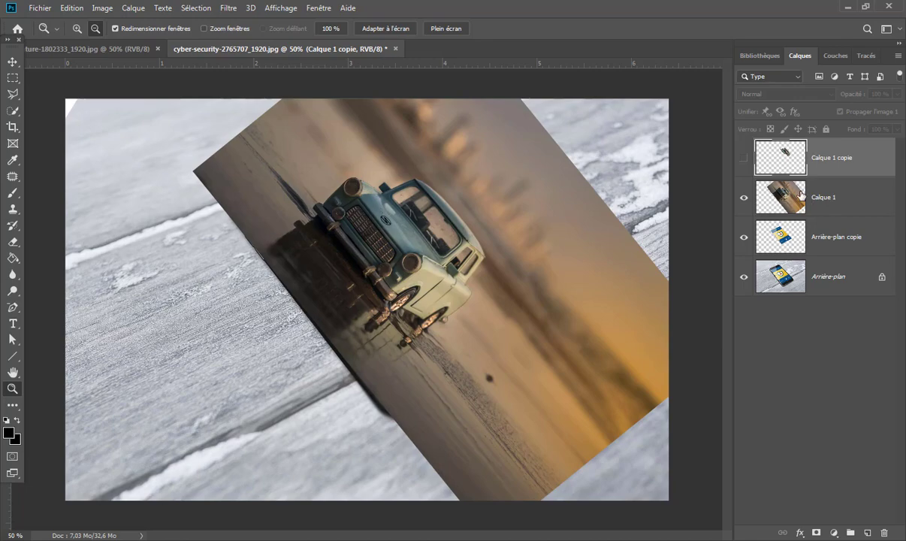
{"action": "left_click", "coordinate": [759, 186]}
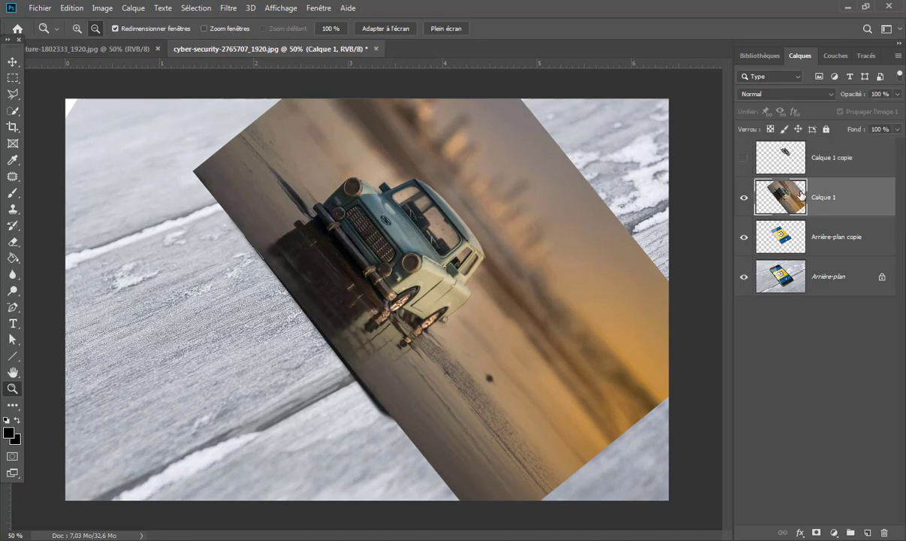
{"action": "right_click", "coordinate": [885, 203]}
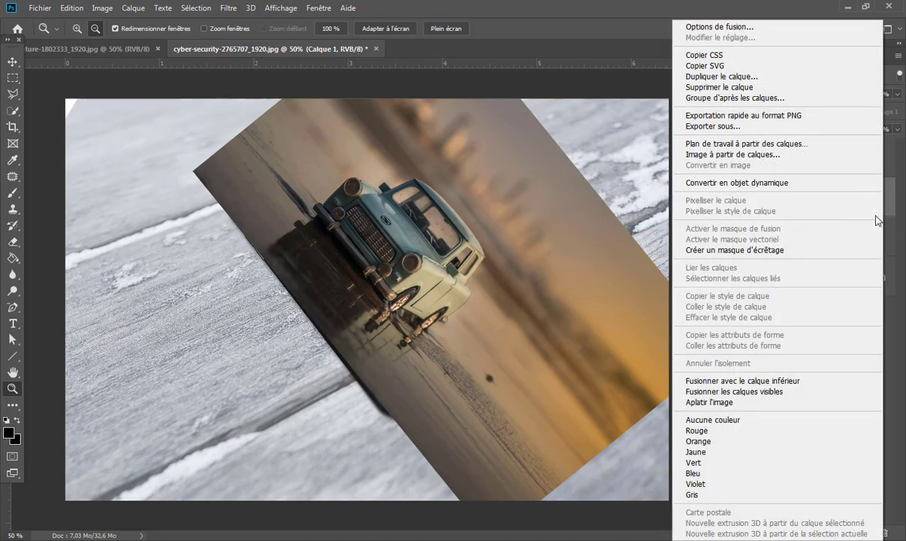
{"action": "left_click", "coordinate": [816, 250]}
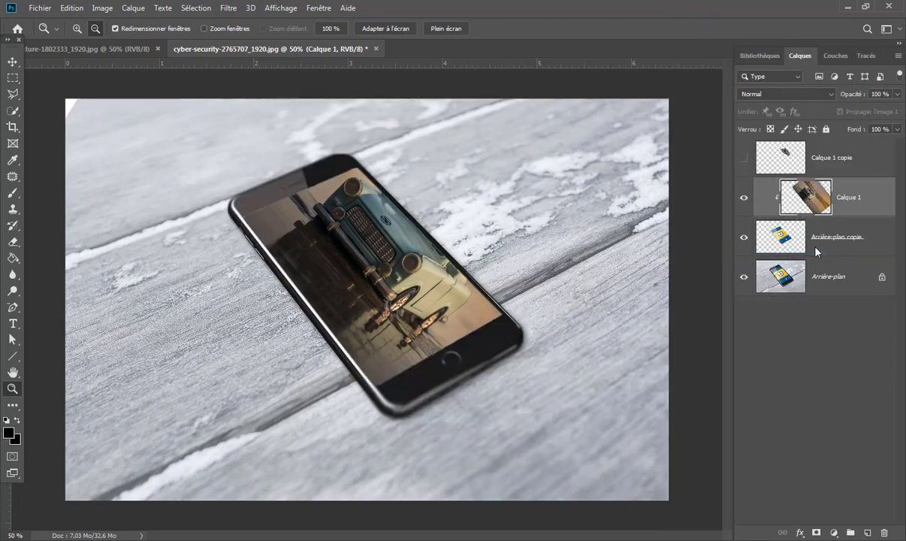
{"action": "left_click", "coordinate": [744, 159]}
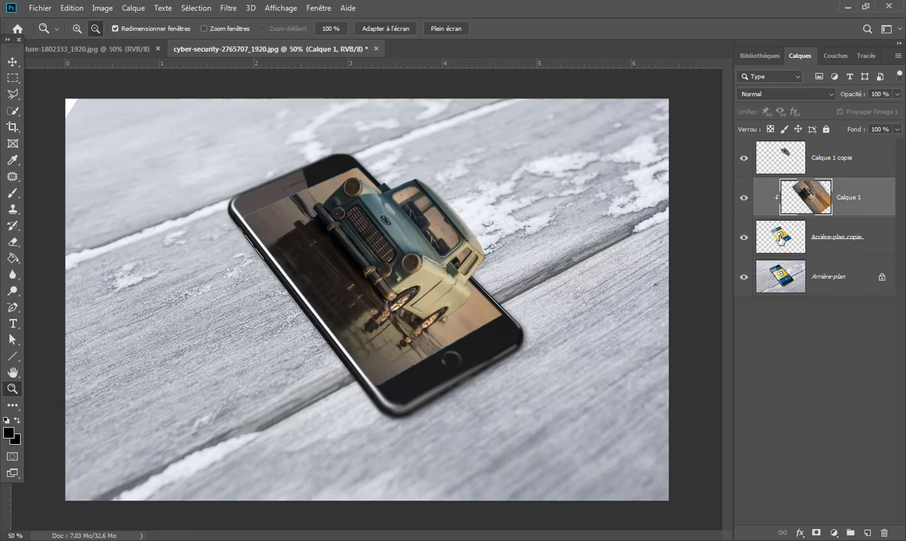
{"action": "left_click", "coordinate": [780, 239]}
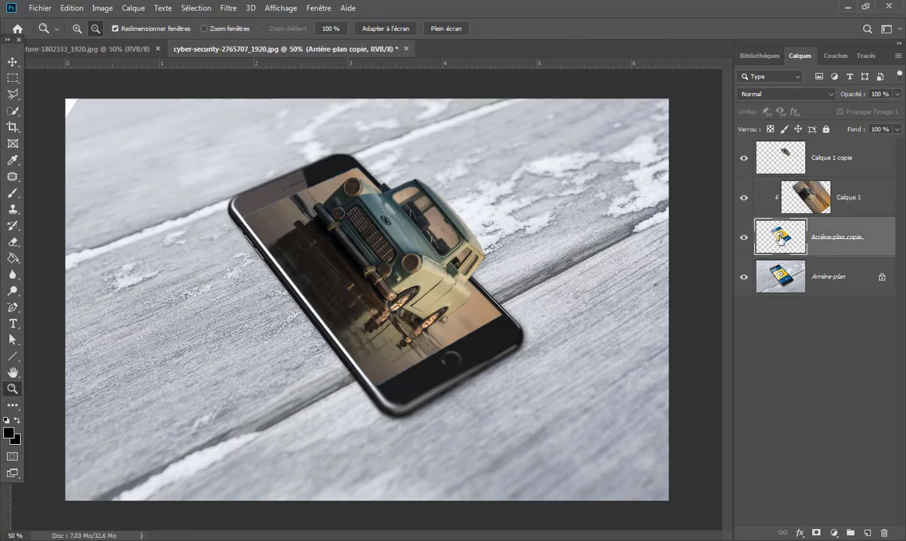
{"action": "left_click", "coordinate": [800, 532]}
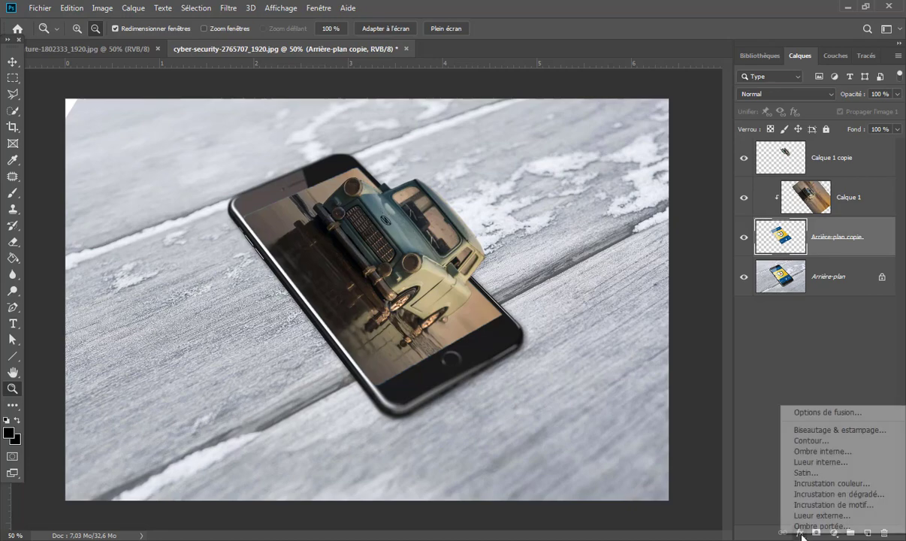
- Give the phone layer a 6 px black outside Contour stroke at 54% opacity
{"action": "left_click", "coordinate": [849, 442]}
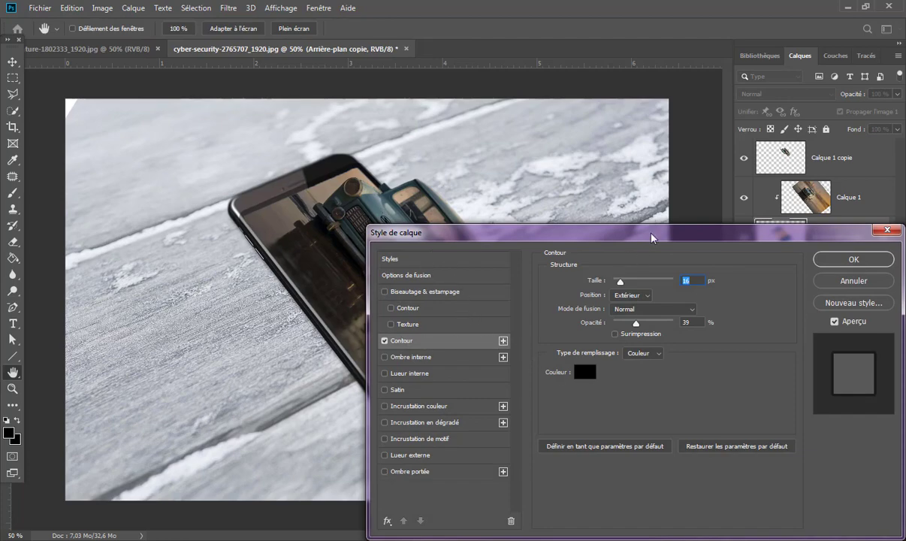
{"action": "left_click_drag", "start_coordinate": [650, 237], "coordinate": [753, 187]}
{"action": "left_click", "coordinate": [750, 245]}
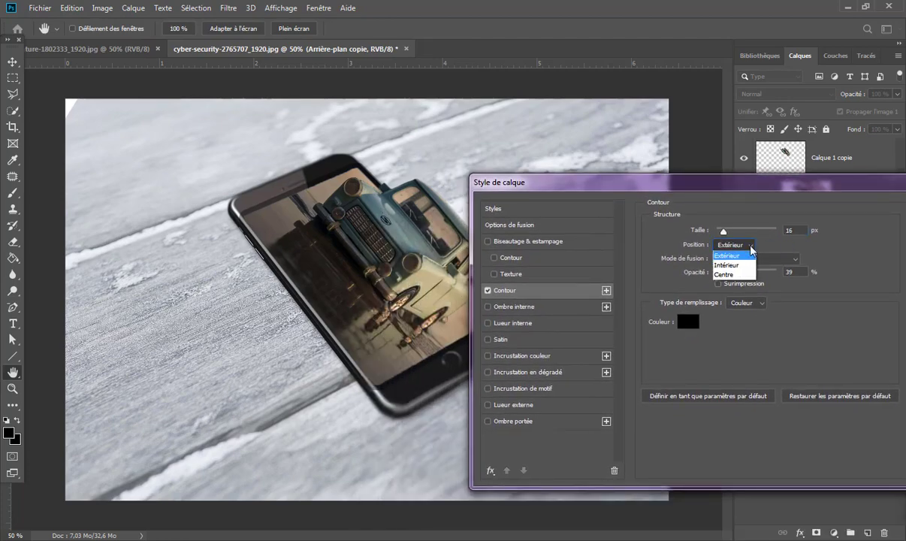
{"action": "left_click", "coordinate": [731, 258]}
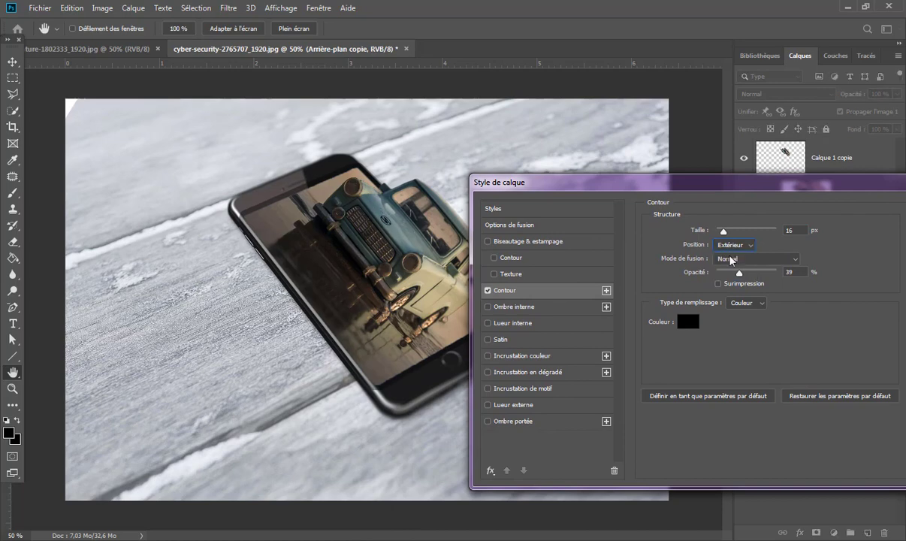
{"action": "left_click_drag", "start_coordinate": [738, 272], "coordinate": [788, 275]}
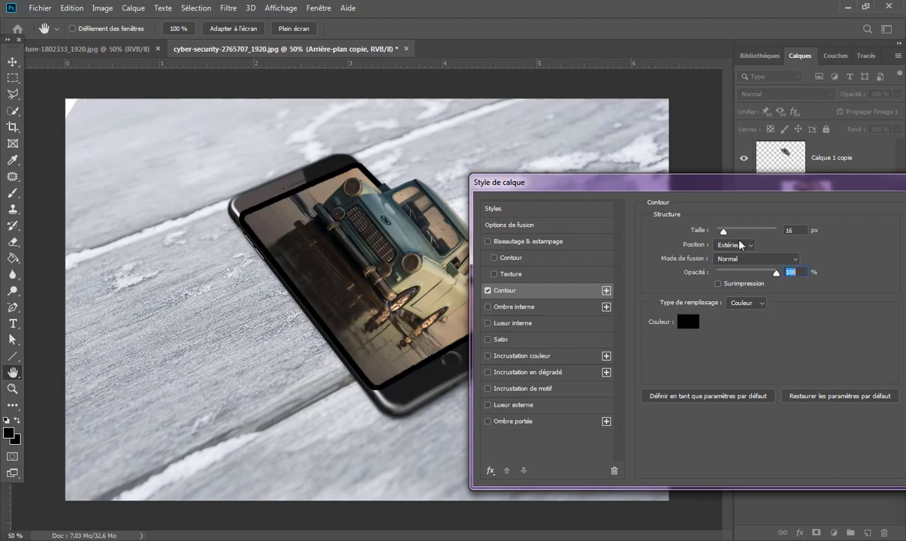
{"action": "left_click_drag", "start_coordinate": [725, 233], "coordinate": [720, 236]}
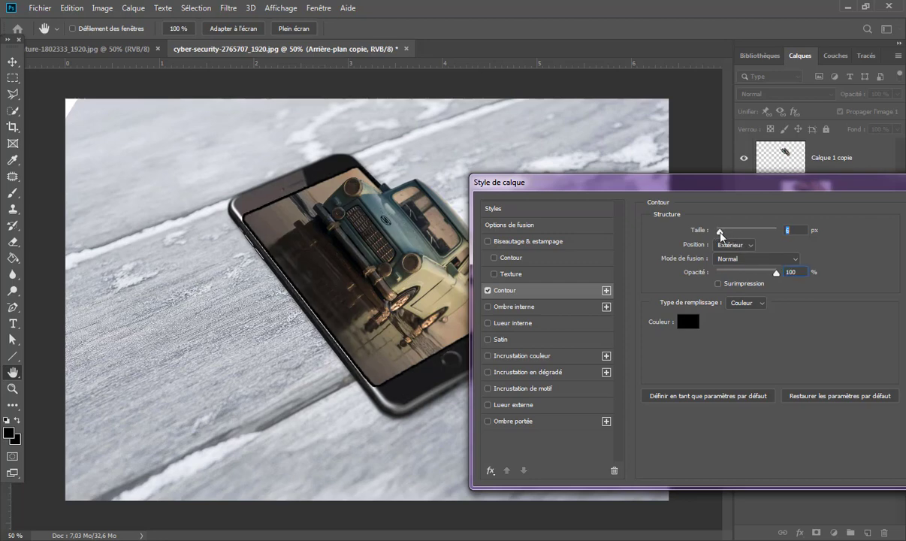
{"action": "left_click_drag", "start_coordinate": [776, 275], "coordinate": [749, 274]}
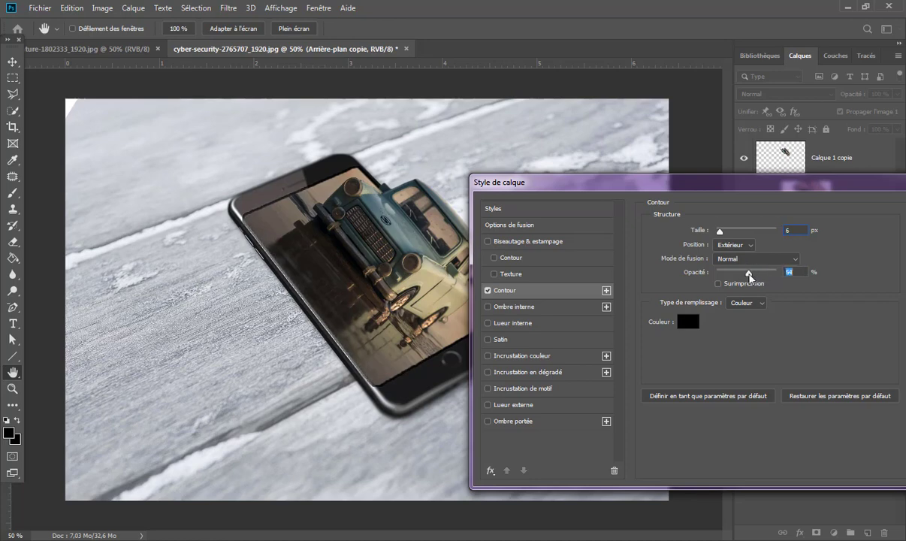
{"action": "left_click_drag", "start_coordinate": [721, 187], "coordinate": [571, 182]}
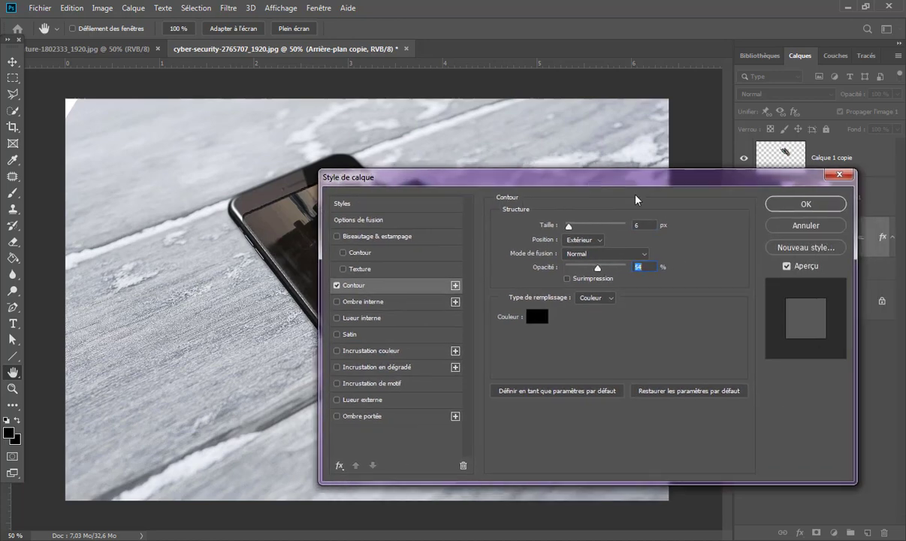
{"action": "left_click", "coordinate": [801, 204]}
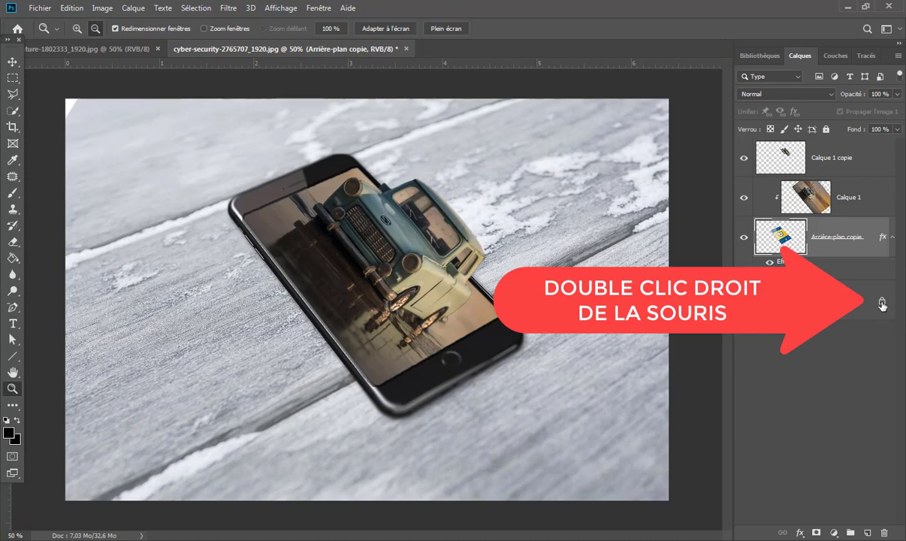
- Unlock the background, select all layers, and flatten the image with Aplatir l'image
{"action": "left_click", "coordinate": [882, 303]}
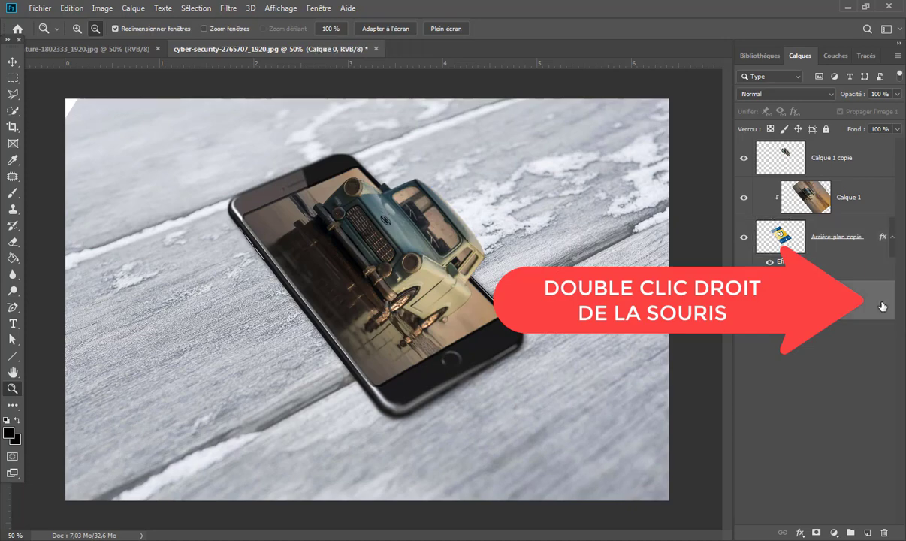
{"action": "left_click", "coordinate": [878, 156], "text": "shift"}
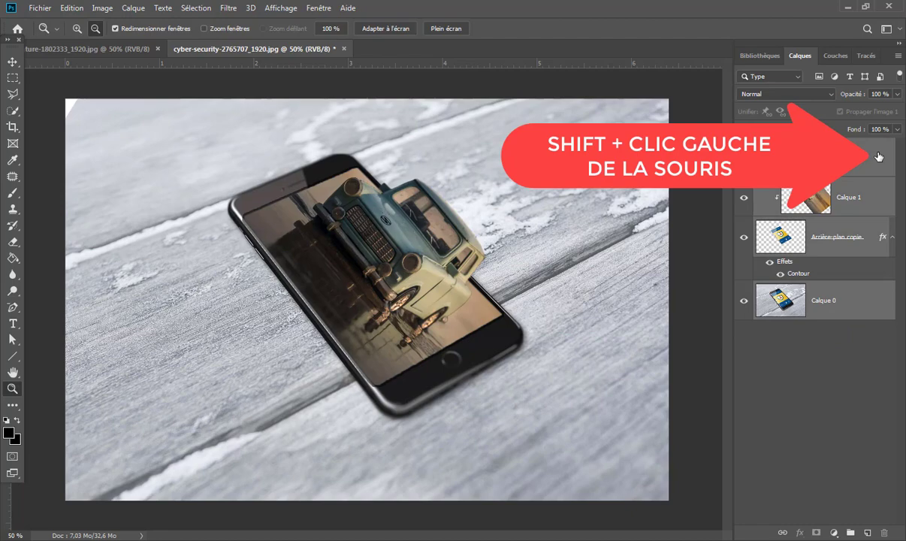
{"action": "right_click", "coordinate": [849, 240]}
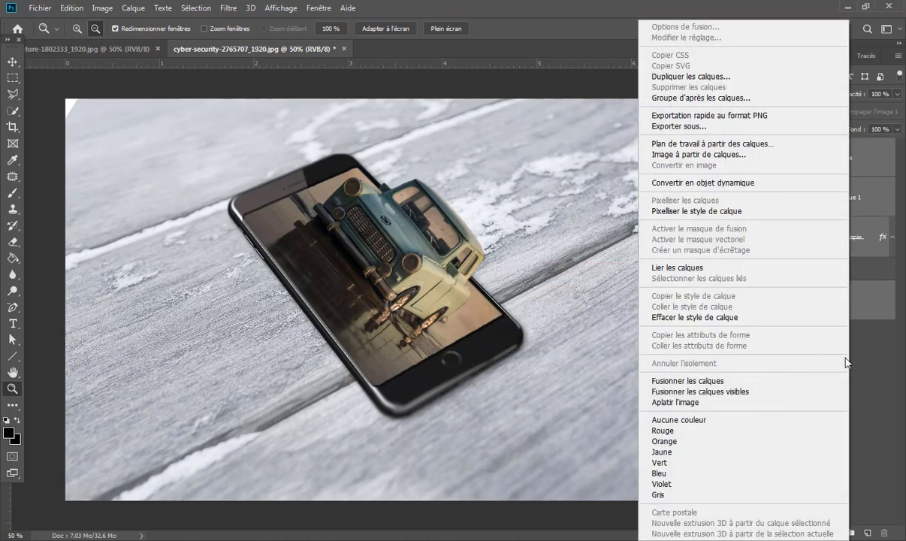
{"action": "left_click", "coordinate": [751, 405]}
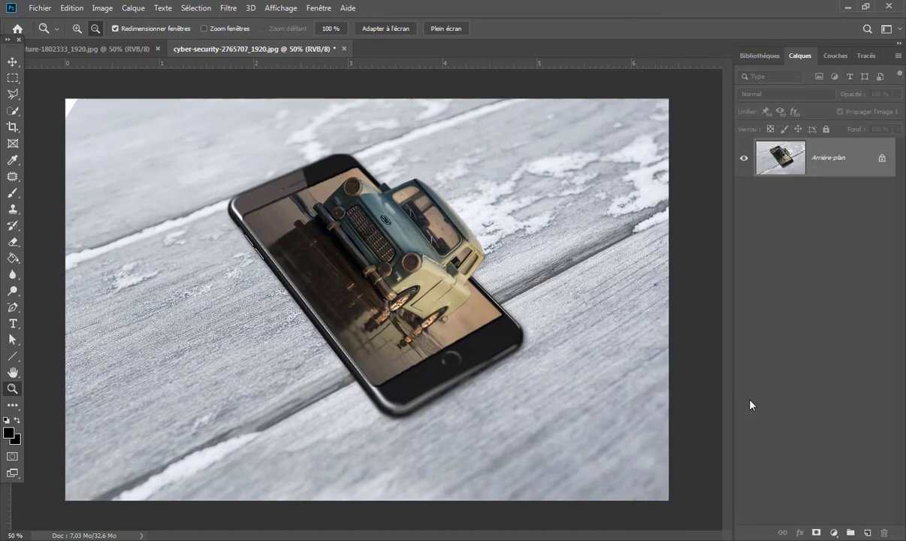
- Unlock the flattened background as Calque 0 and rotate it -38.2° so the phone lies level
{"action": "double_click", "coordinate": [884, 163]}
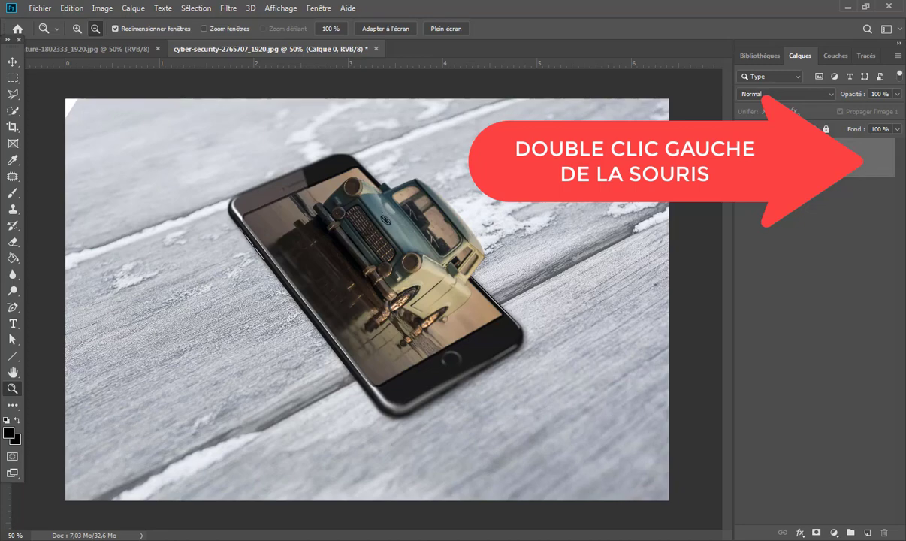
{"action": "left_click", "coordinate": [72, 7]}
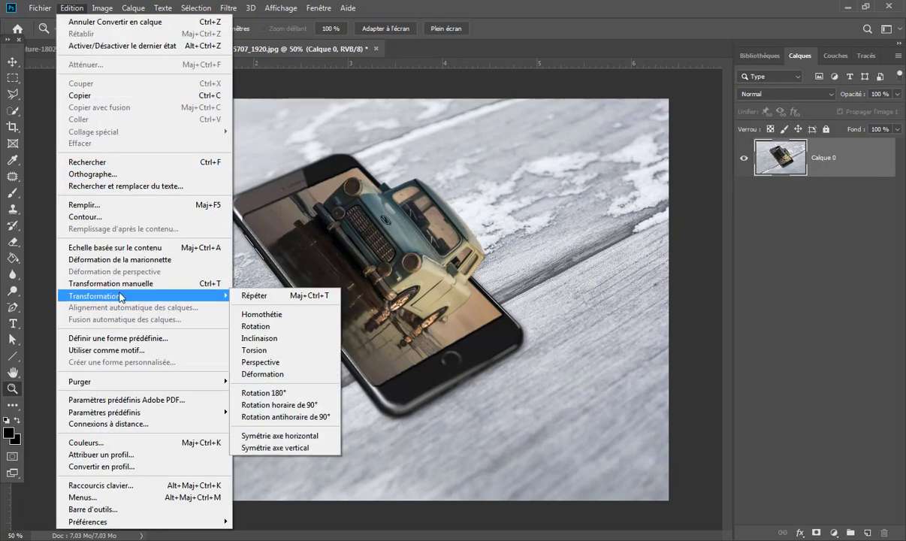
{"action": "mouse_move", "coordinate": [143, 296]}
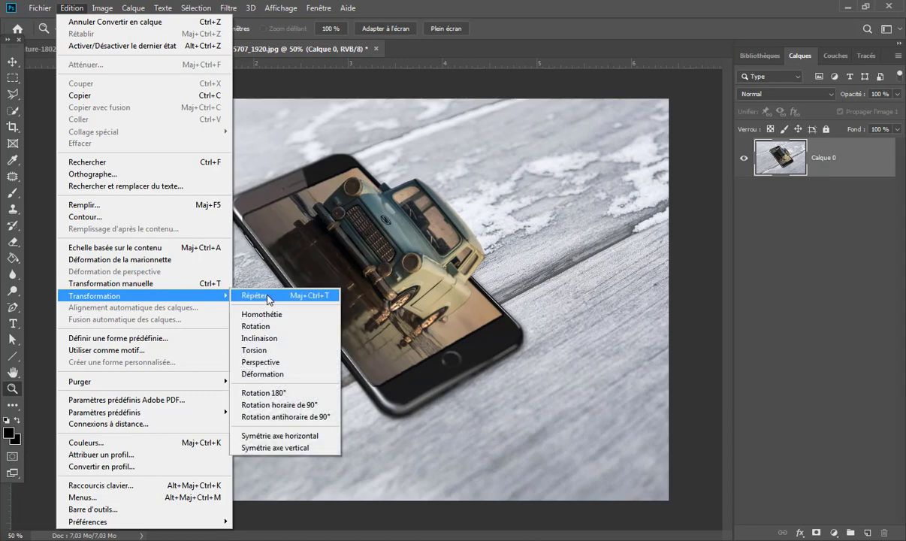
{"action": "left_click", "coordinate": [259, 326]}
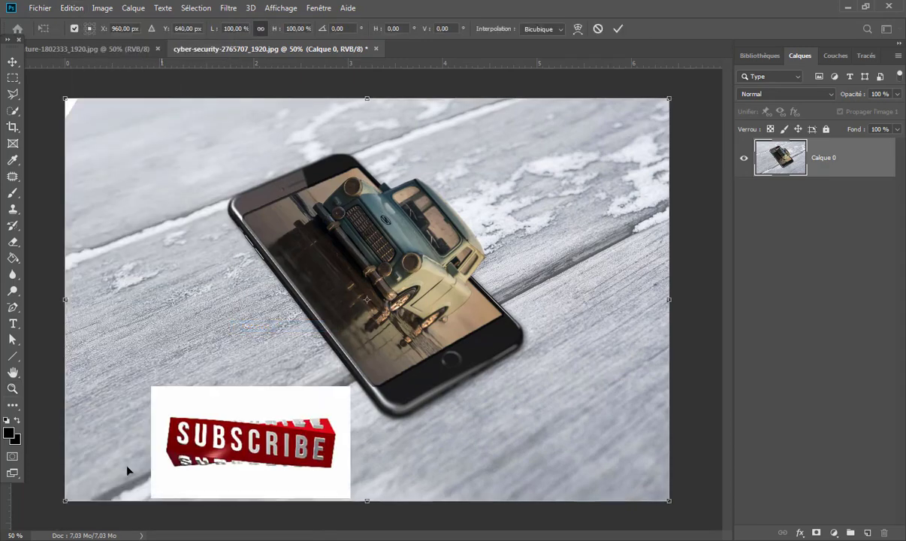
{"action": "mouse_move", "coordinate": [43, 478]}
{"action": "left_mouse_down"}
{"action": "mouse_move", "coordinate": [142, 532]}
{"action": "mouse_move", "coordinate": [323, 540]}
{"action": "mouse_move", "coordinate": [307, 536]}
{"action": "left_mouse_up"}
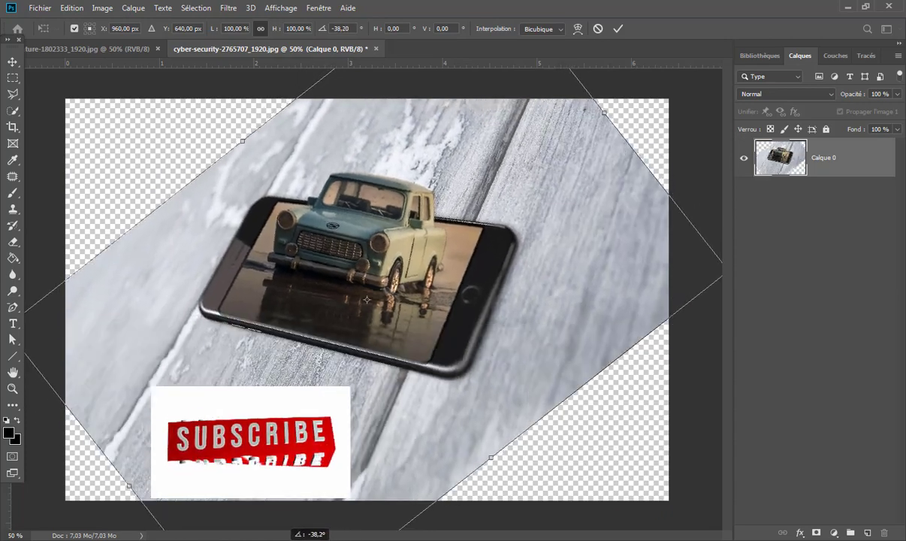
{"action": "left_click", "coordinate": [618, 28]}
{"action": "key", "text": "z"}
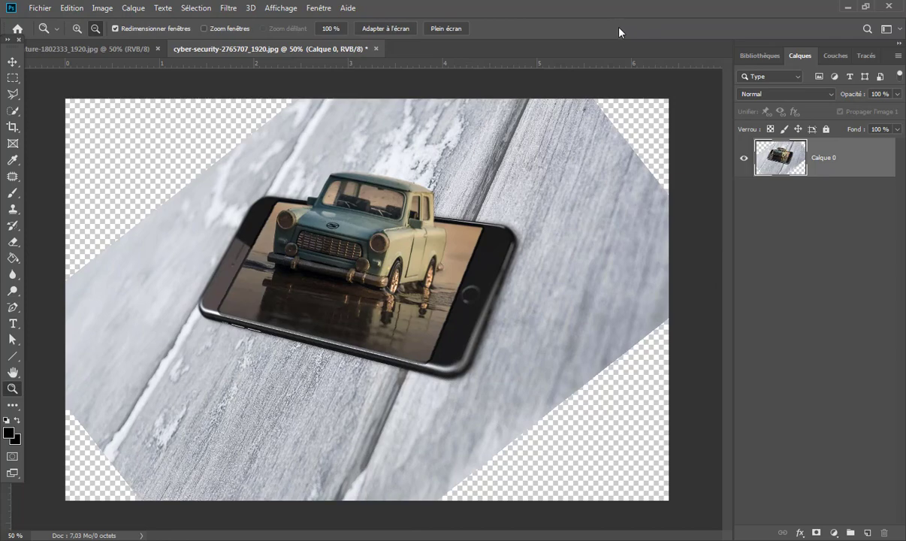
- Switch to the Magic Wand tool in Ajouter à la sélection mode
{"action": "left_click", "coordinate": [12, 110]}
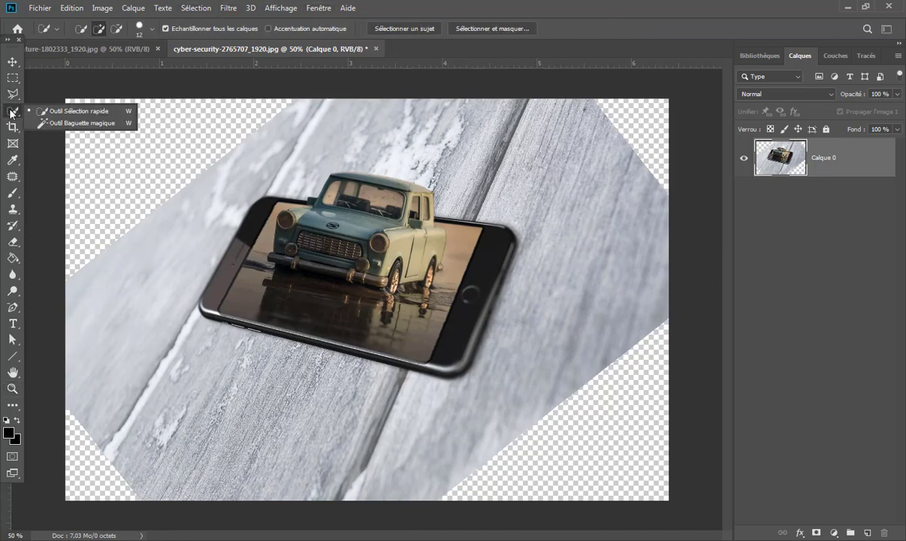
{"action": "left_click", "coordinate": [103, 121]}
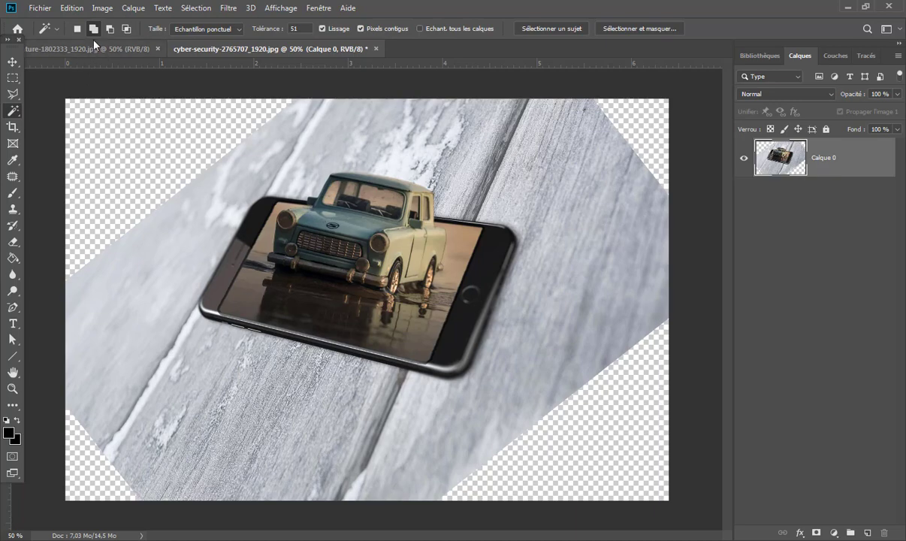
{"action": "left_click", "coordinate": [76, 29]}
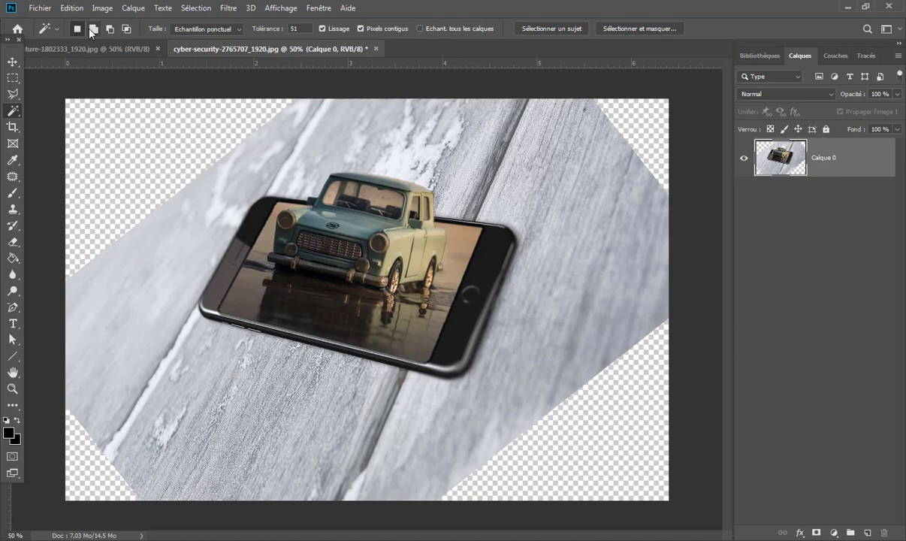
{"action": "left_click", "coordinate": [93, 28]}
- Pick the top-left, top-right, bottom-right and bottom-left transparent corner triangles
{"action": "left_click", "coordinate": [107, 135]}
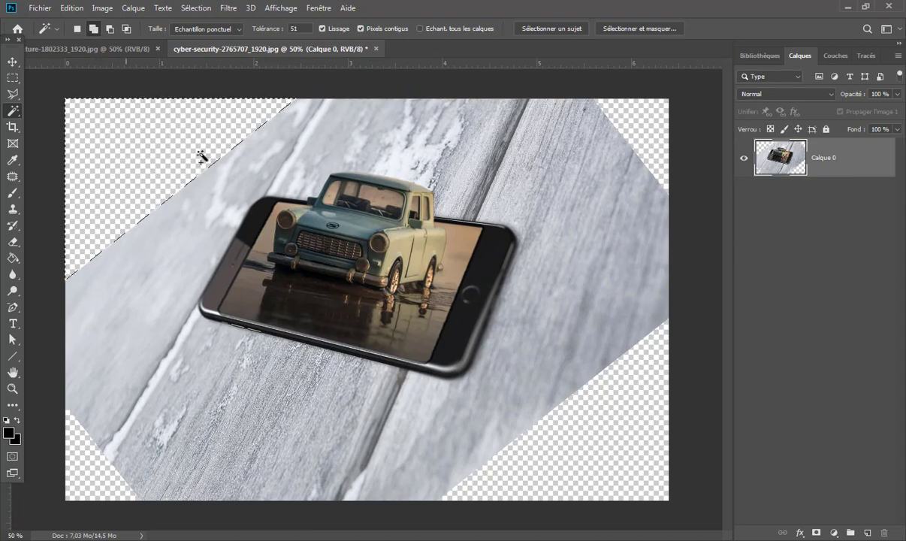
{"action": "left_click", "coordinate": [612, 111], "text": "shift"}
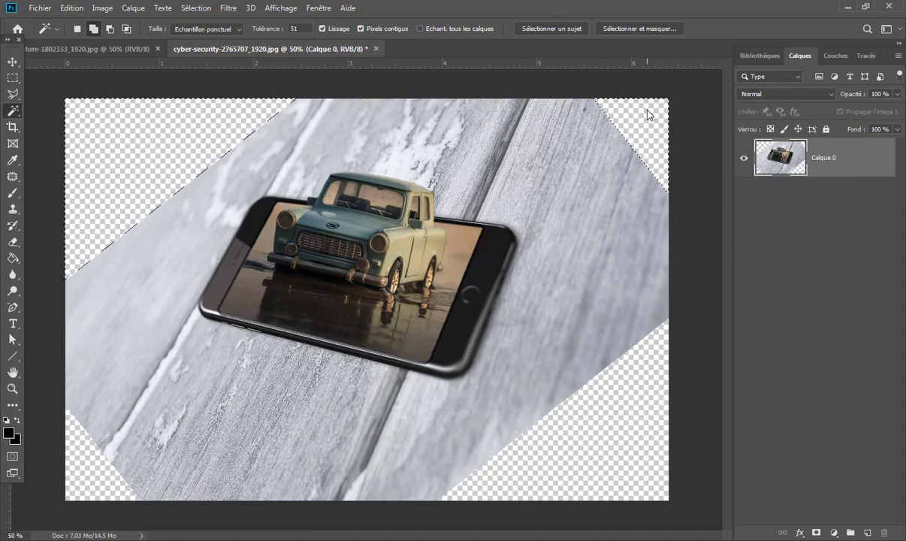
{"action": "left_click", "coordinate": [612, 443], "text": "shift"}
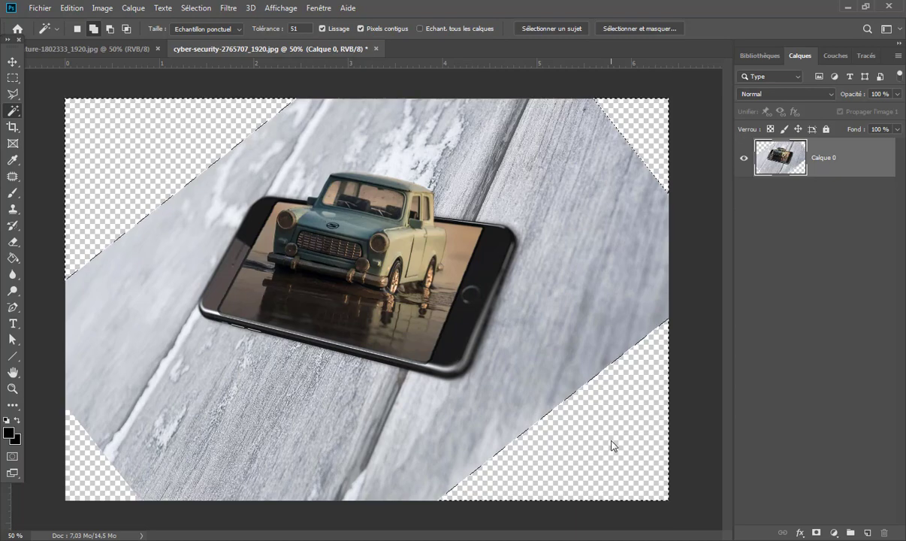
{"action": "left_click", "coordinate": [81, 473], "text": "shift"}
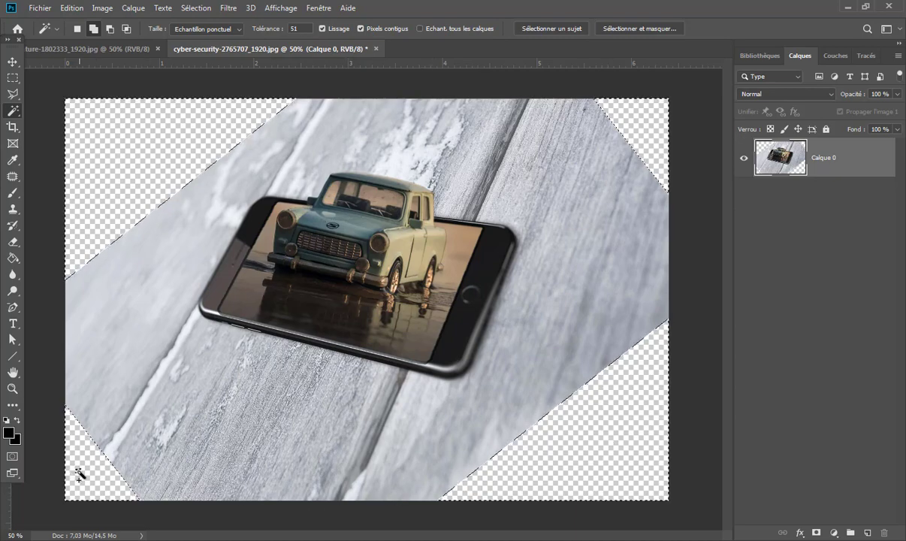
{"action": "left_click", "coordinate": [71, 8]}
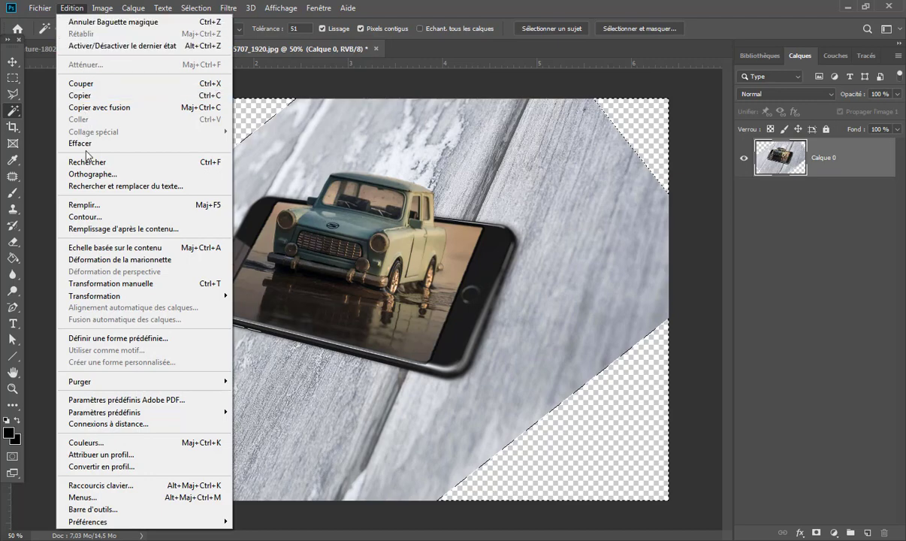
- Fill the selected corners with Remplir set to Contenu pris en compte
{"action": "left_click", "coordinate": [166, 209]}
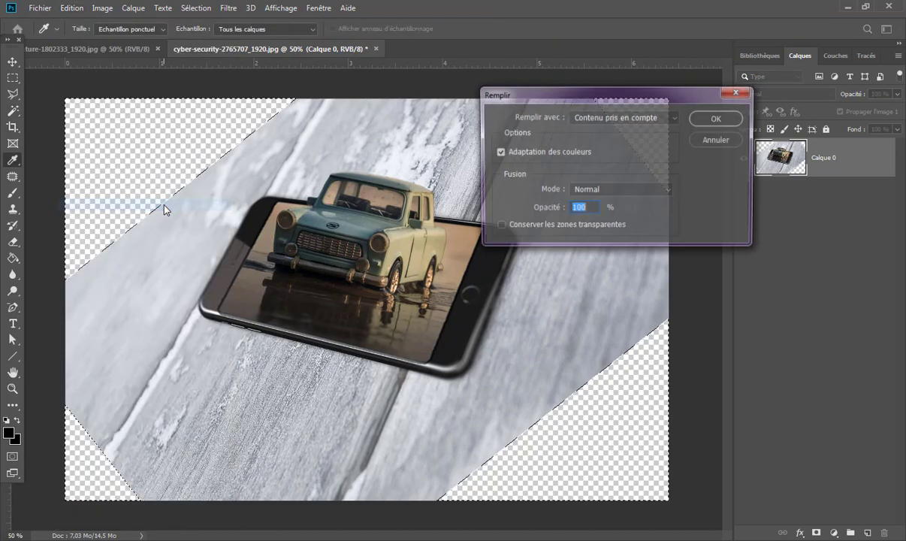
{"action": "left_click", "coordinate": [663, 119]}
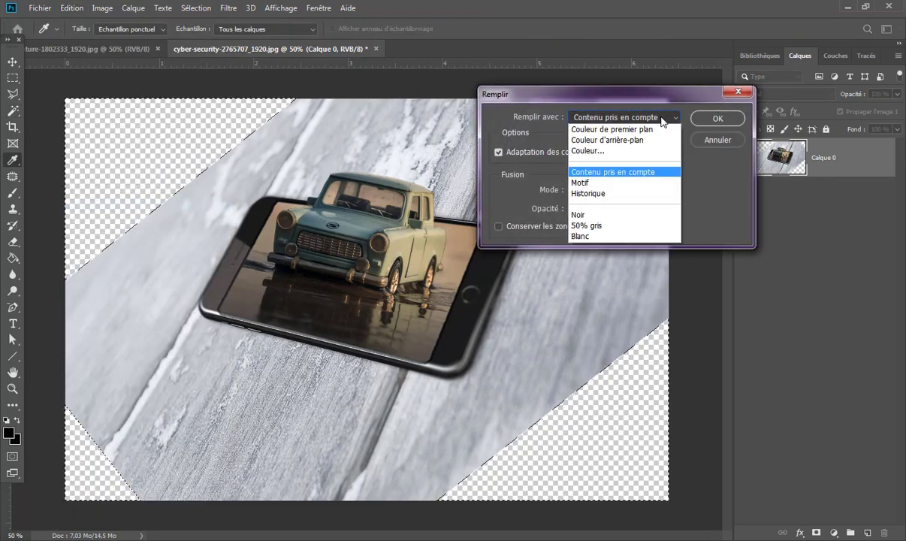
{"action": "left_click", "coordinate": [647, 172]}
{"action": "left_click", "coordinate": [716, 118]}
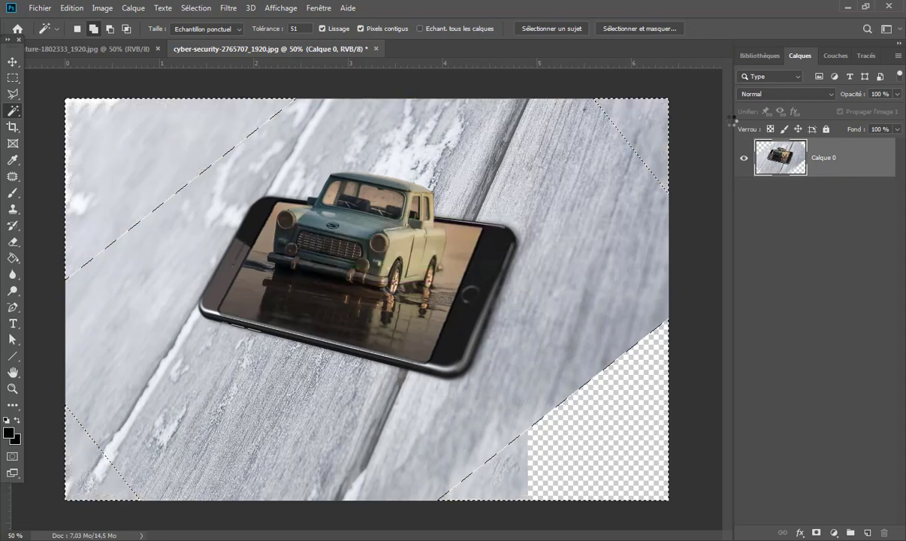
- Remove the corner selection with Sélection > Désélectionner
{"action": "left_click", "coordinate": [184, 8]}
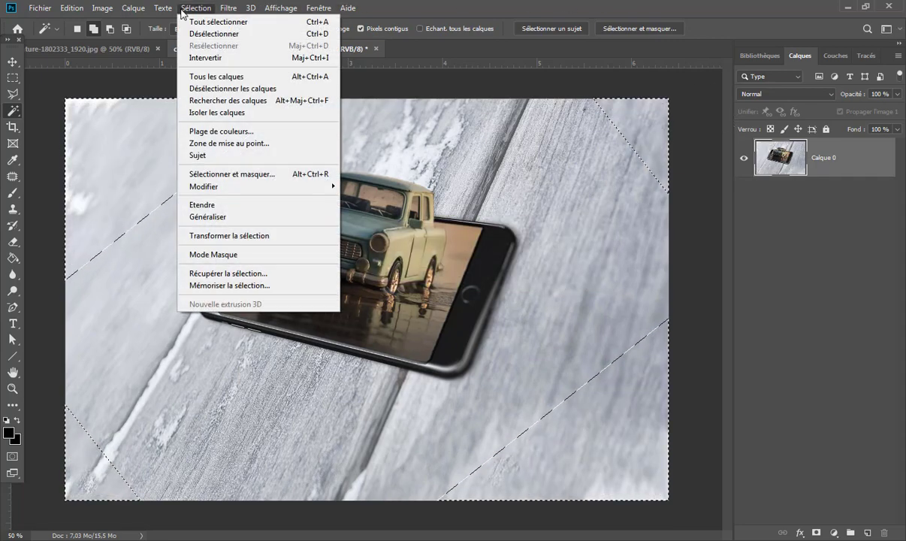
{"action": "left_click", "coordinate": [252, 34]}
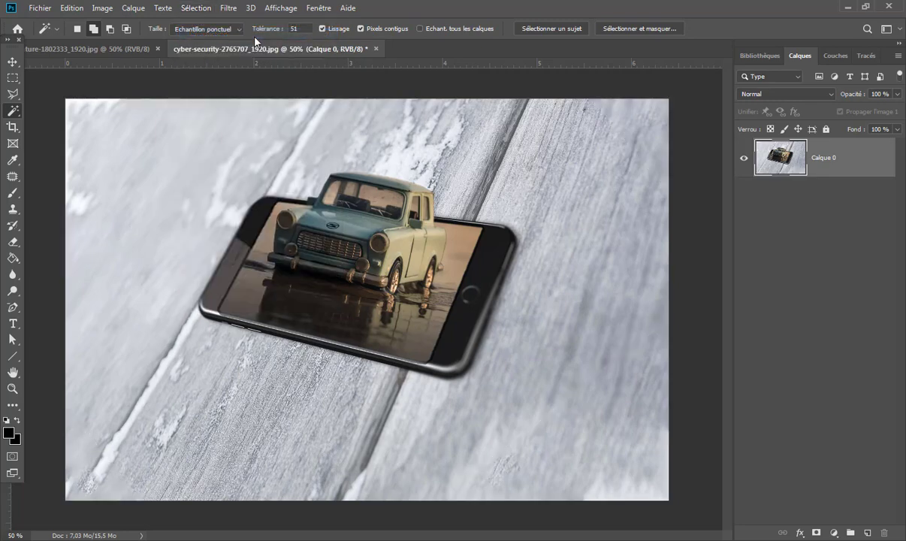